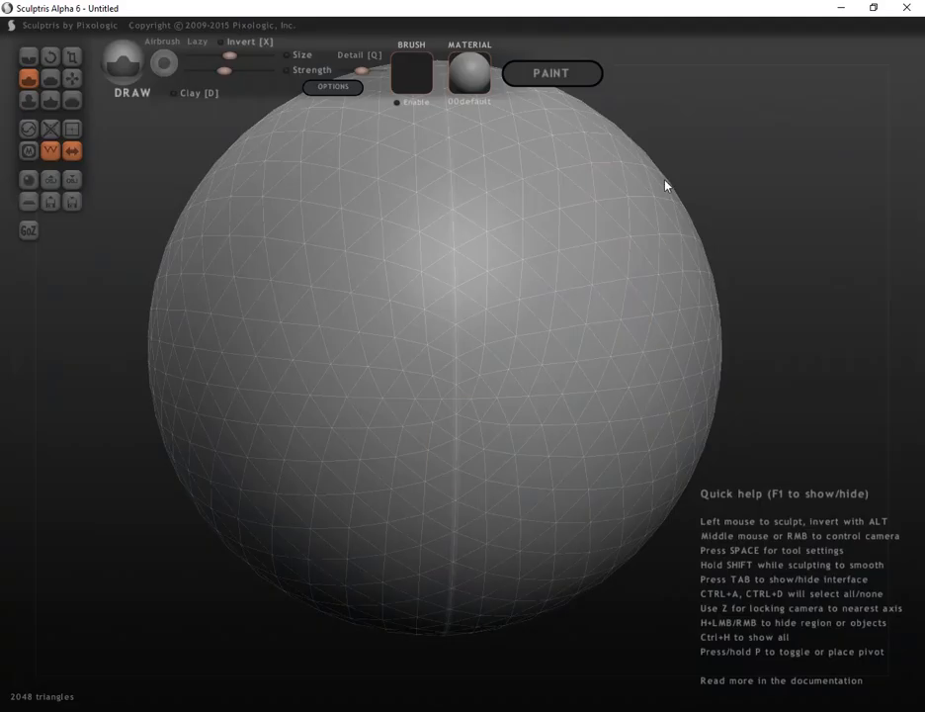
Step: Start a new scene with a sphere and draw a horizontal ridge across its upper front
{"action": "left_click", "coordinate": [30, 182]}
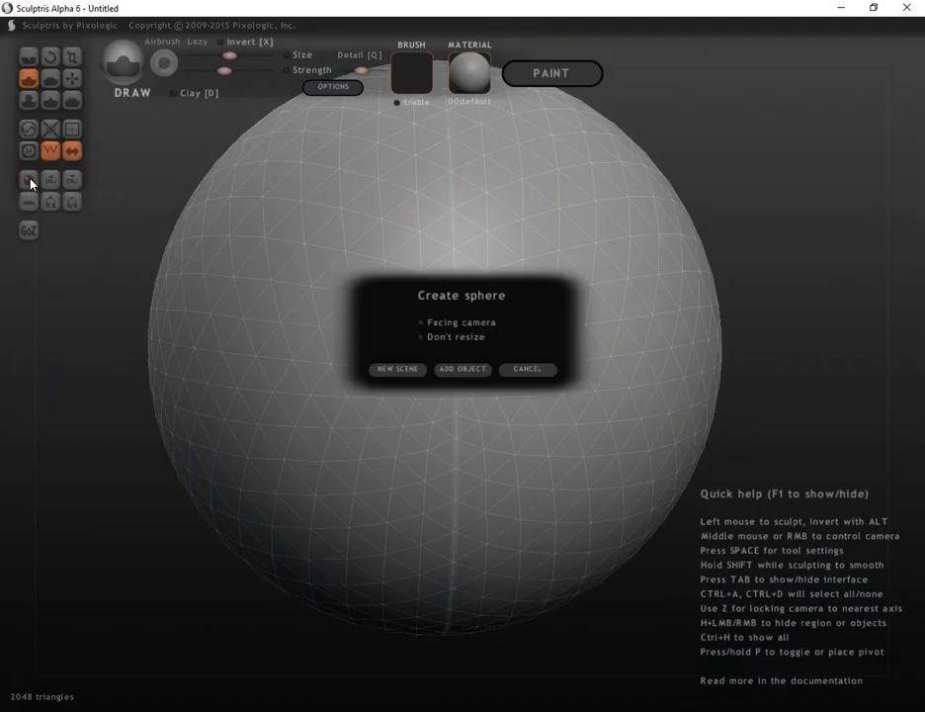
{"action": "left_click", "coordinate": [396, 369]}
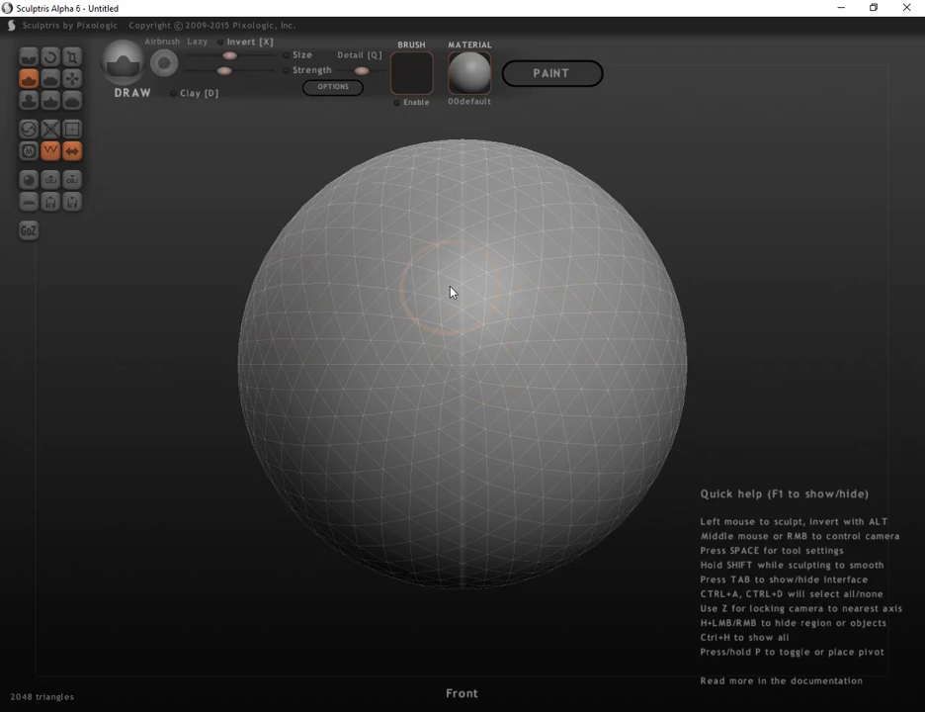
{"action": "left_click", "coordinate": [30, 181]}
{"action": "left_click", "coordinate": [399, 370]}
{"action": "mouse_move", "coordinate": [339, 302]}
{"action": "left_mouse_down"}
{"action": "mouse_move", "coordinate": [475, 302]}
{"action": "mouse_move", "coordinate": [283, 306]}
{"action": "mouse_move", "coordinate": [561, 304]}
{"action": "mouse_move", "coordinate": [322, 294]}
{"action": "mouse_move", "coordinate": [559, 305]}
{"action": "left_mouse_up"}
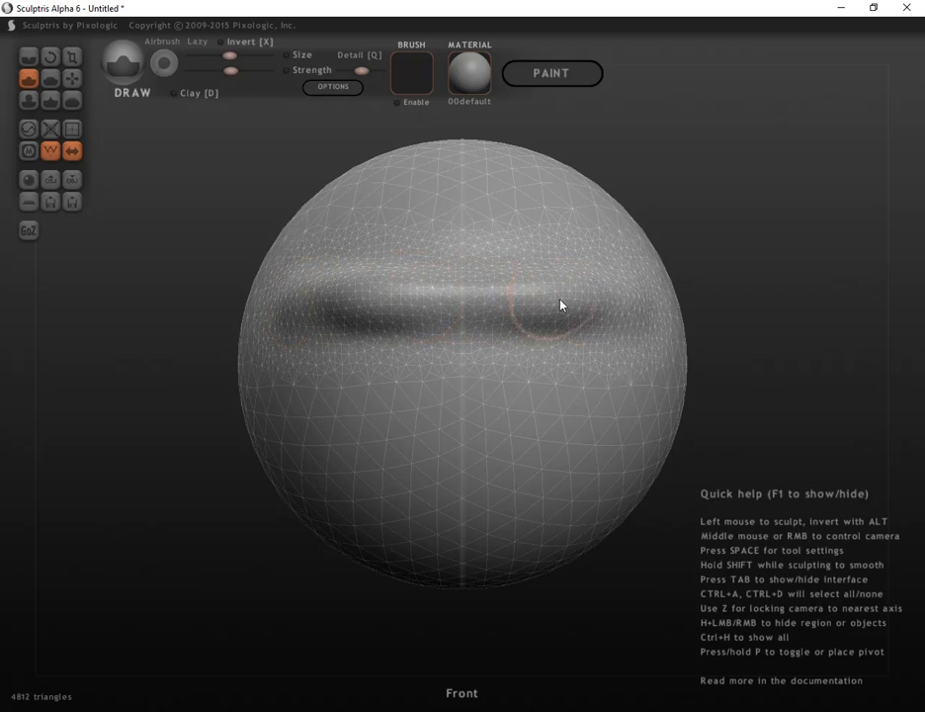
Step: Zoom out from the sphere and slightly reduce the Draw brush size
{"action": "scroll", "coordinate": [599, 351], "scroll_direction": "down", "scroll_amount": 5}
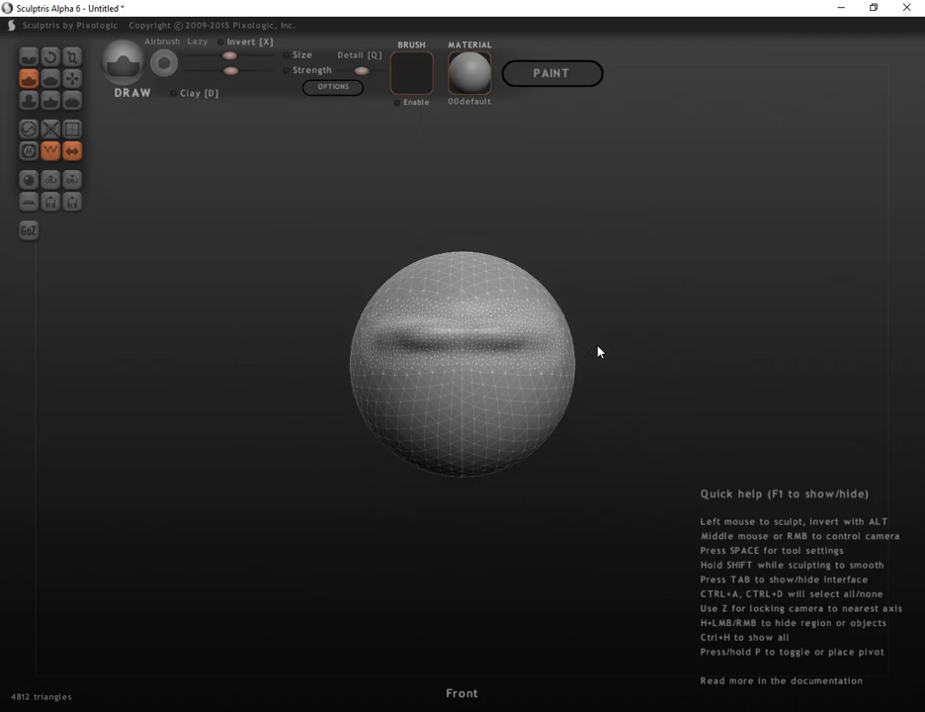
{"action": "mouse_move", "coordinate": [654, 344]}
{"action": "middle_mouse_down"}
{"action": "mouse_move", "coordinate": [605, 421]}
{"action": "mouse_move", "coordinate": [517, 395]}
{"action": "mouse_move", "coordinate": [589, 340]}
{"action": "mouse_move", "coordinate": [666, 347]}
{"action": "middle_mouse_up"}
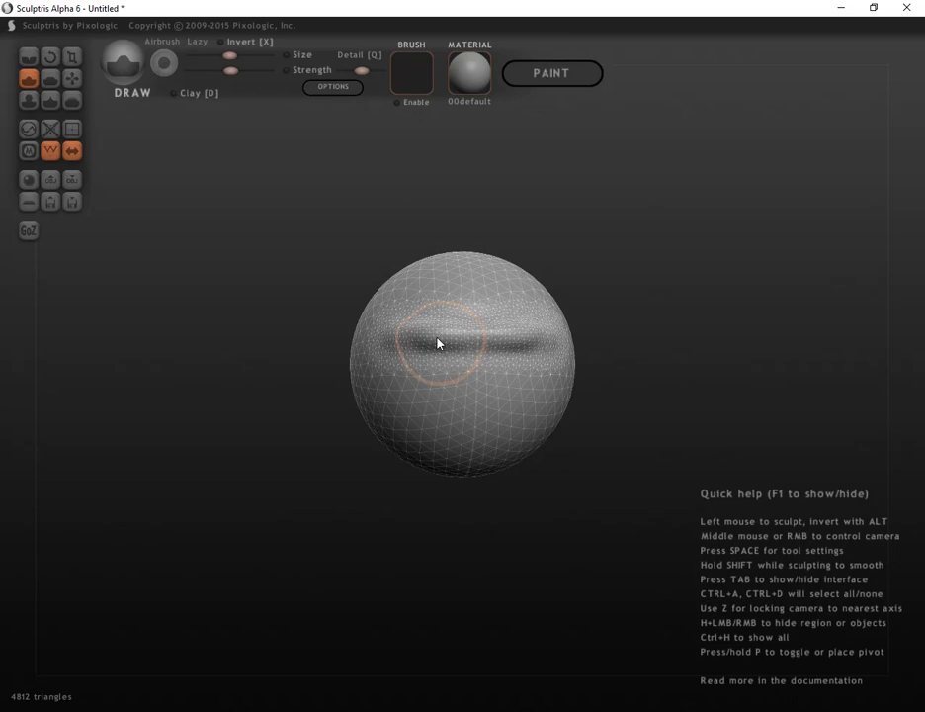
{"action": "scroll", "coordinate": [438, 343], "scroll_direction": "down", "scroll_amount": 3}
{"action": "scroll", "coordinate": [438, 343], "scroll_direction": "up", "scroll_amount": 5}
{"action": "scroll", "coordinate": [438, 343], "scroll_direction": "down", "scroll_amount": 5}
{"action": "scroll", "coordinate": [438, 343], "scroll_direction": "up", "scroll_amount": 2}
{"action": "scroll", "coordinate": [438, 343], "scroll_direction": "down", "scroll_amount": 3}
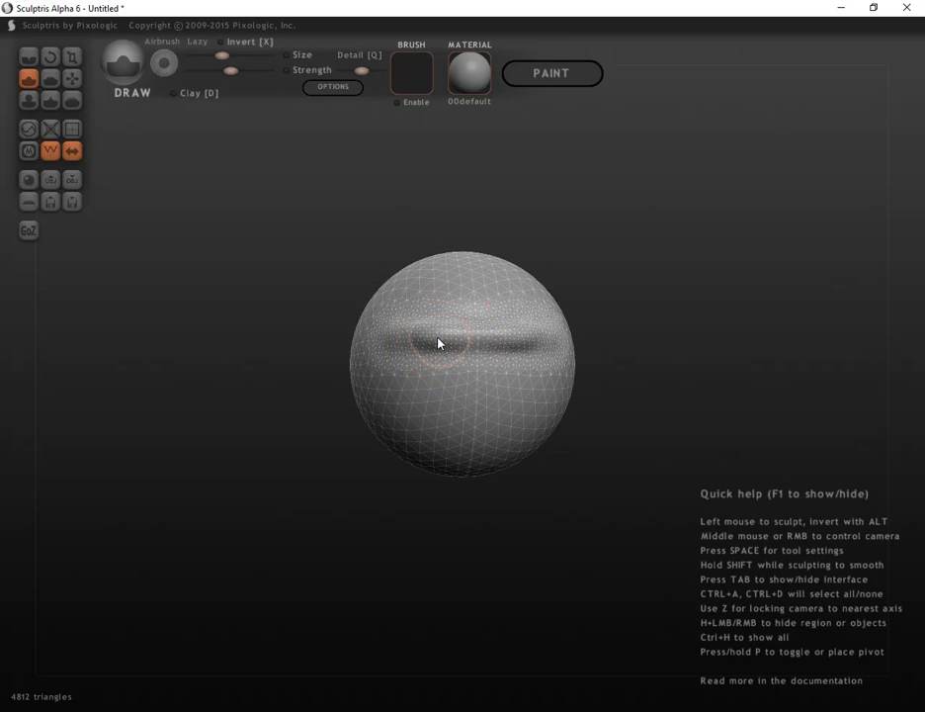
{"action": "scroll", "coordinate": [438, 343], "scroll_direction": "up", "scroll_amount": 5}
{"action": "scroll", "coordinate": [438, 344], "scroll_direction": "down", "scroll_amount": 2}
Step: Soften the horizontal ridge on the sphere with the Smooth brush
{"action": "left_click", "coordinate": [72, 102]}
{"action": "mouse_move", "coordinate": [414, 330]}
{"action": "left_mouse_down"}
{"action": "mouse_move", "coordinate": [533, 343]}
{"action": "mouse_move", "coordinate": [375, 338]}
{"action": "left_mouse_up"}
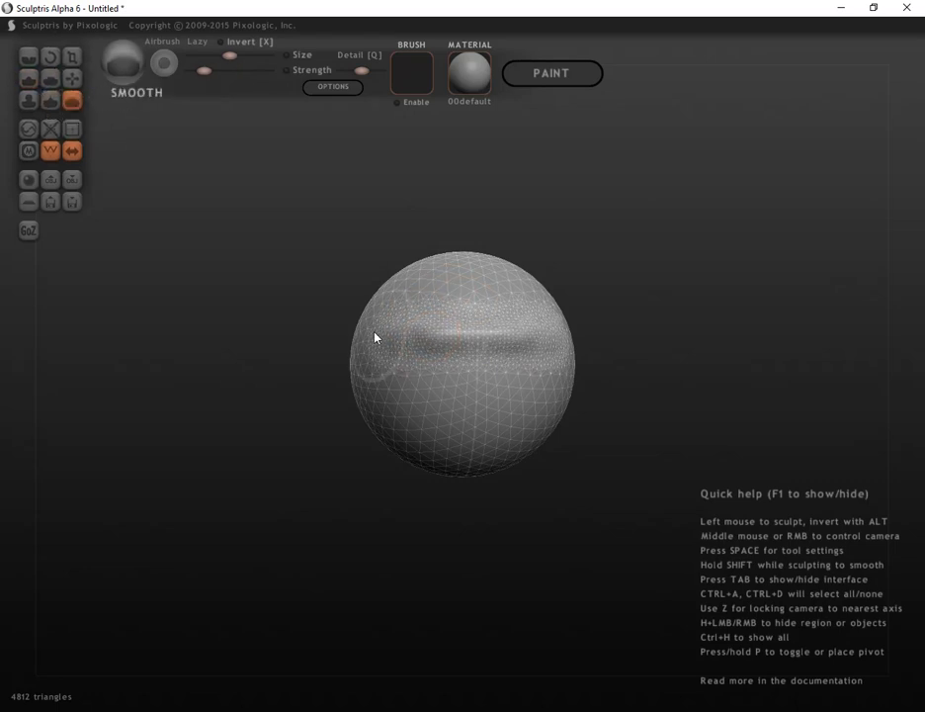
{"action": "left_click_drag", "start_coordinate": [671, 339], "coordinate": [660, 376]}
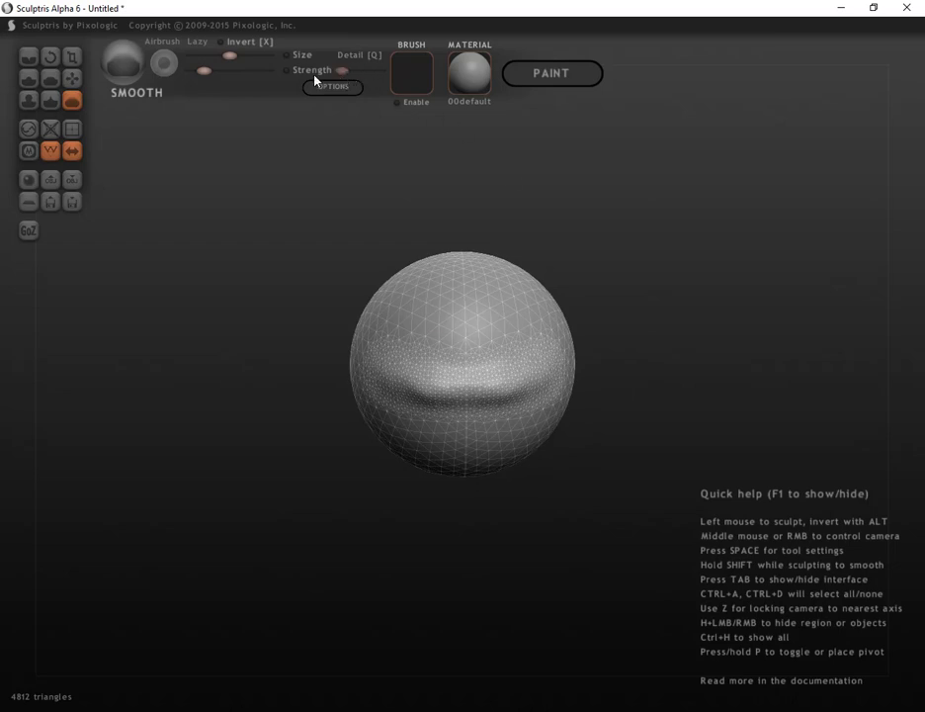
Step: Draw a coarse, protruding bump above the ridge using the Draw brush with a lowered detail setting
{"action": "left_click", "coordinate": [27, 78]}
{"action": "mouse_move", "coordinate": [495, 323]}
{"action": "left_mouse_down"}
{"action": "mouse_move", "coordinate": [442, 337]}
{"action": "mouse_move", "coordinate": [458, 342]}
{"action": "left_mouse_up"}
{"action": "mouse_move", "coordinate": [630, 373]}
{"action": "left_mouse_down"}
{"action": "mouse_move", "coordinate": [583, 325]}
{"action": "mouse_move", "coordinate": [535, 360]}
{"action": "mouse_move", "coordinate": [345, 291]}
{"action": "left_mouse_up"}
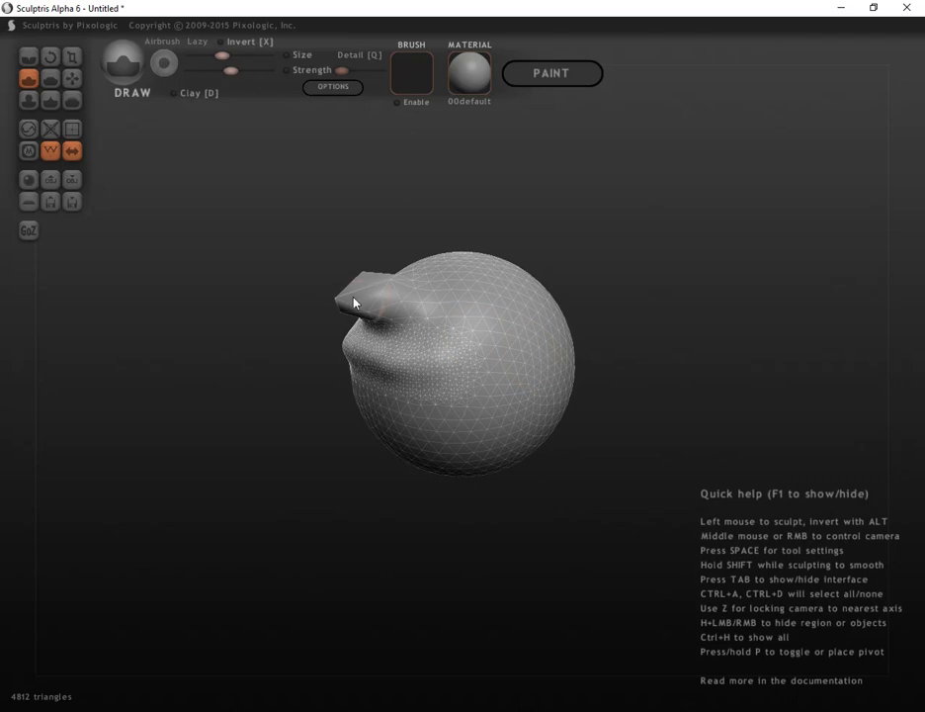
Step: Raise the detail setting and build the coarse bump up into a finer, rounded protrusion
{"action": "left_click_drag", "start_coordinate": [362, 227], "coordinate": [536, 240]}
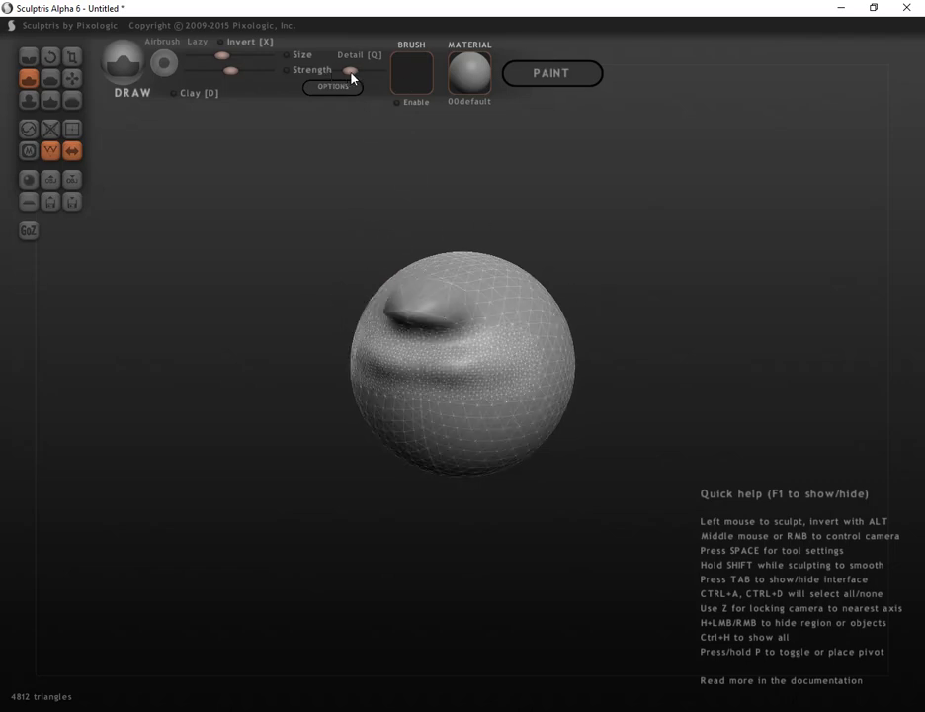
{"action": "left_click", "coordinate": [411, 302]}
{"action": "mouse_move", "coordinate": [410, 301]}
{"action": "left_mouse_down"}
{"action": "mouse_move", "coordinate": [421, 302]}
{"action": "mouse_move", "coordinate": [398, 305]}
{"action": "mouse_move", "coordinate": [421, 293]}
{"action": "mouse_move", "coordinate": [411, 293]}
{"action": "left_mouse_up"}
{"action": "left_click_drag", "start_coordinate": [292, 287], "coordinate": [312, 250]}
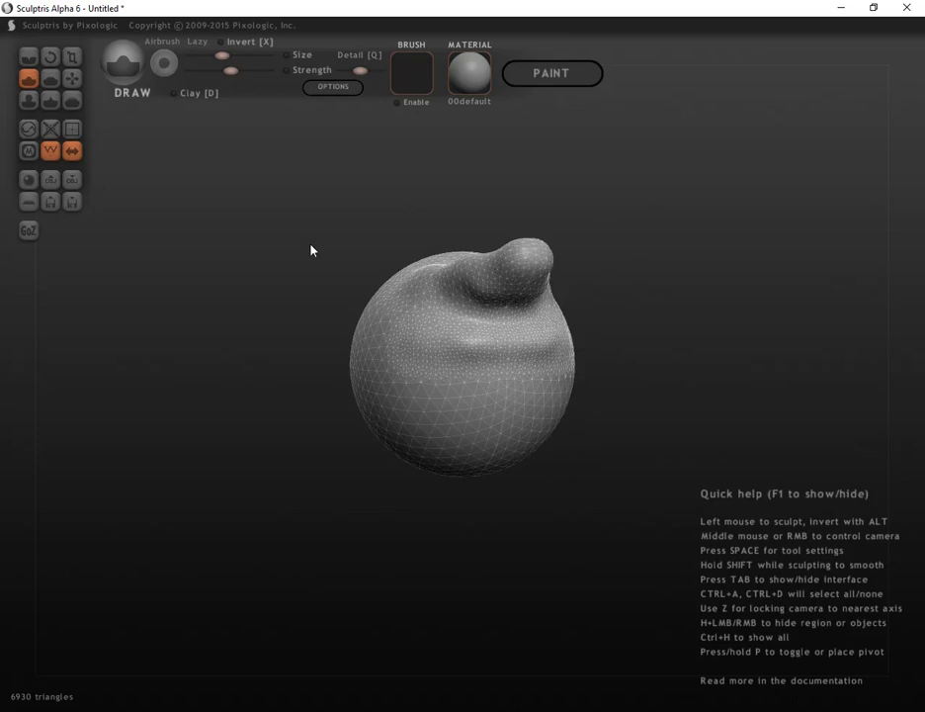
Step: Start a new scene with a fresh sphere, discarding the current sculpture
{"action": "left_click", "coordinate": [27, 182]}
{"action": "left_click", "coordinate": [394, 377]}
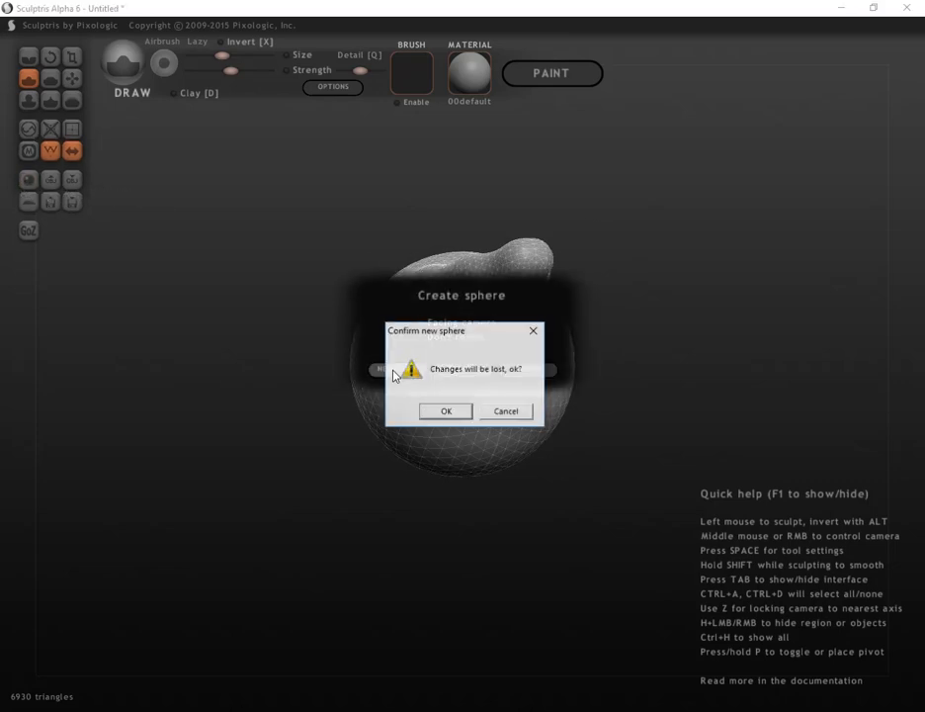
{"action": "left_click", "coordinate": [447, 411]}
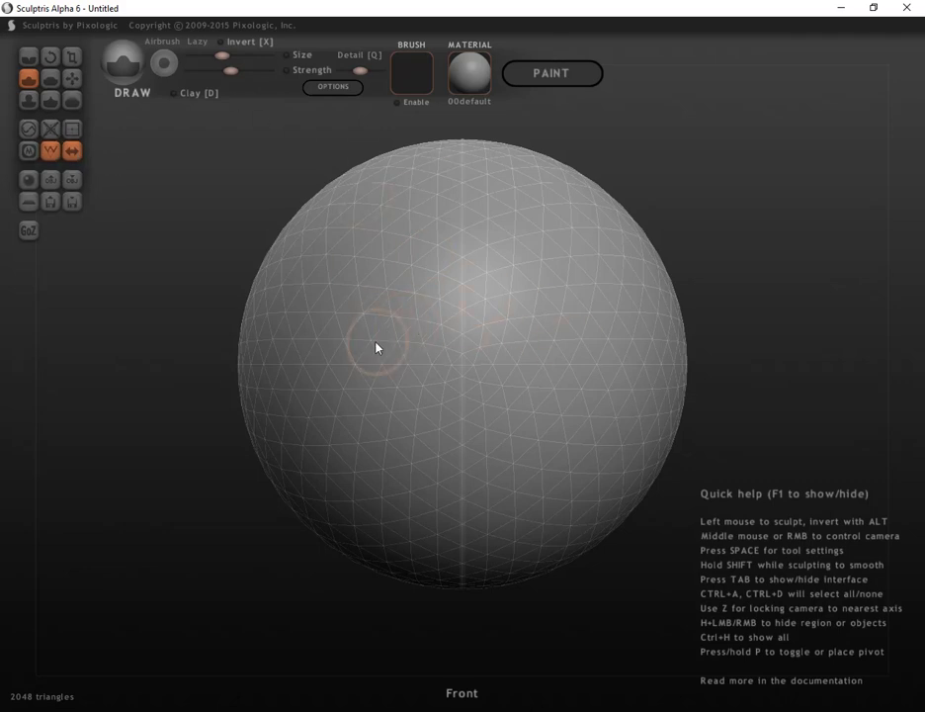
Step: Draw a horizontal brow ridge across the sphere and a vertical nose with widened nostril wings below its centre
{"action": "mouse_move", "coordinate": [320, 339]}
{"action": "left_mouse_down"}
{"action": "mouse_move", "coordinate": [446, 331]}
{"action": "mouse_move", "coordinate": [641, 336]}
{"action": "left_mouse_up"}
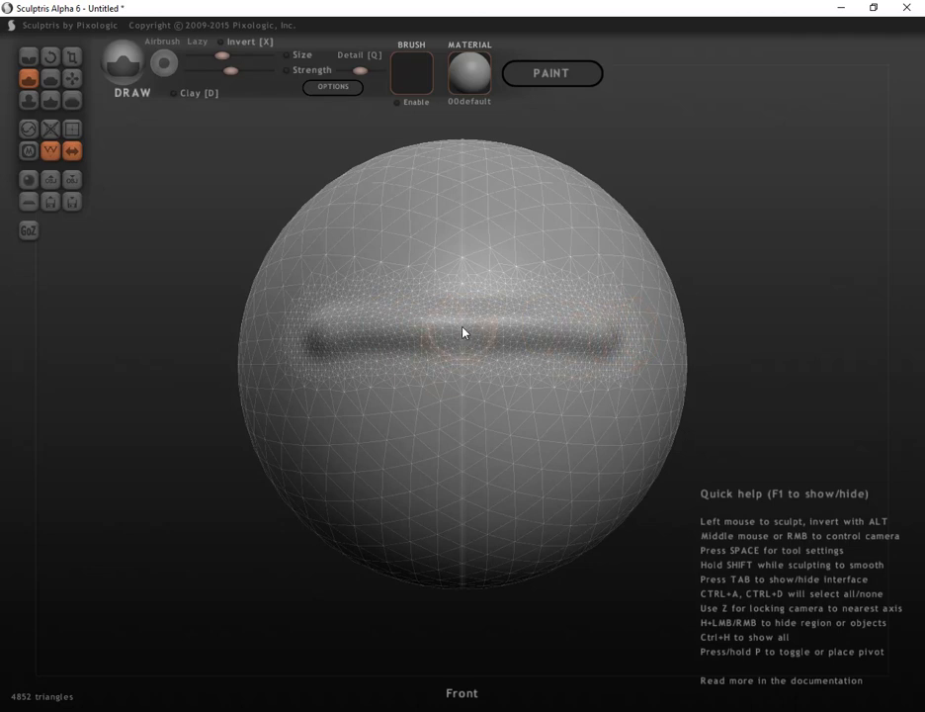
{"action": "mouse_move", "coordinate": [457, 363]}
{"action": "left_mouse_down"}
{"action": "mouse_move", "coordinate": [469, 470]}
{"action": "mouse_move", "coordinate": [452, 430]}
{"action": "mouse_move", "coordinate": [465, 440]}
{"action": "mouse_move", "coordinate": [450, 430]}
{"action": "mouse_move", "coordinate": [450, 444]}
{"action": "mouse_move", "coordinate": [428, 445]}
{"action": "left_mouse_up"}
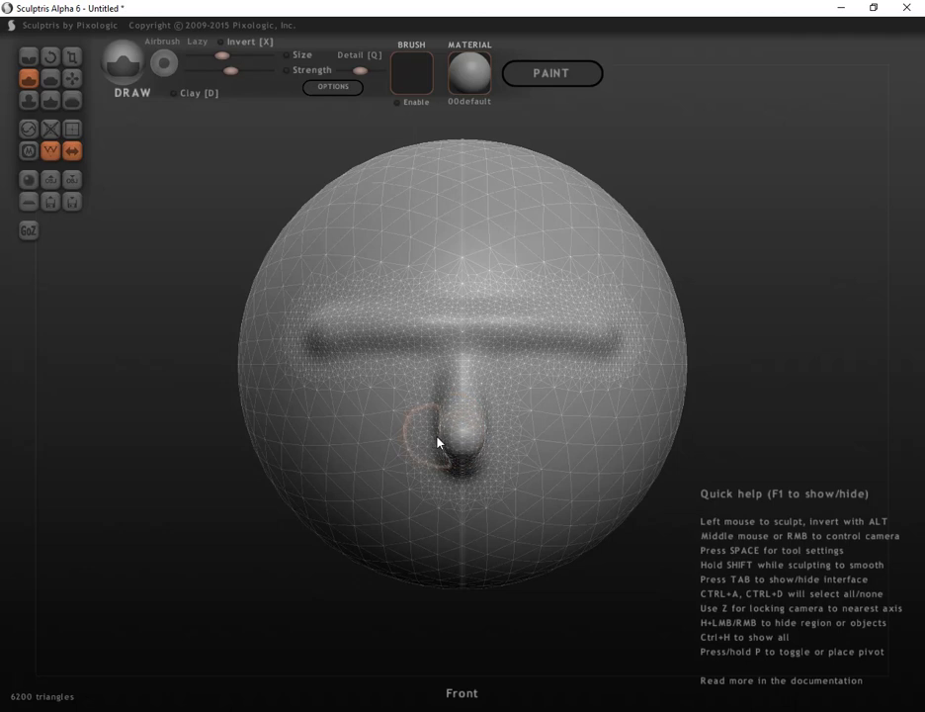
{"action": "left_click_drag", "start_coordinate": [148, 436], "coordinate": [309, 425]}
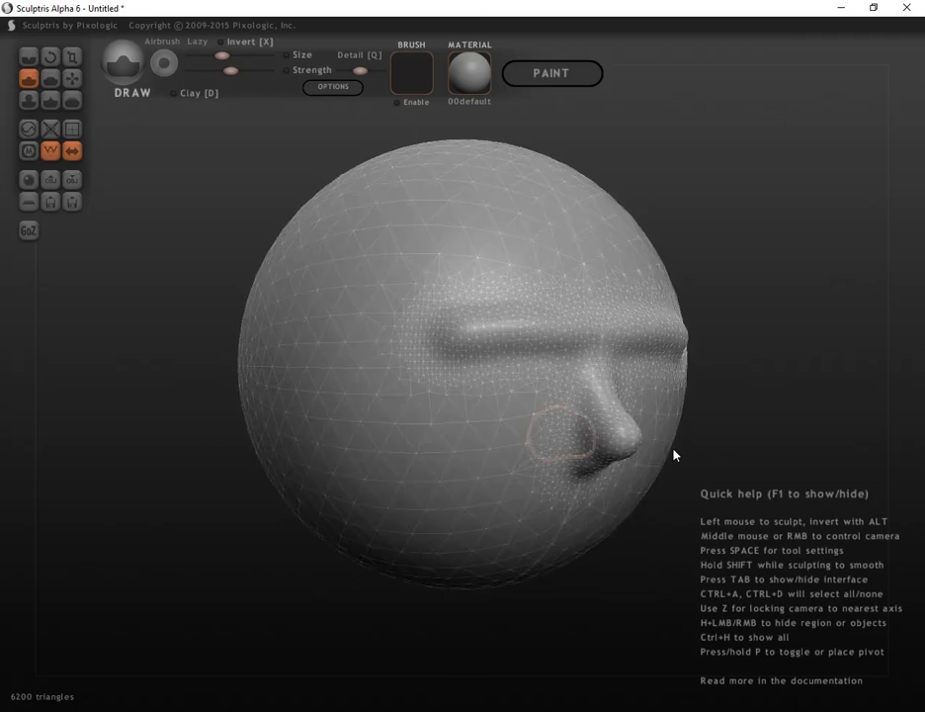
{"action": "left_click_drag", "start_coordinate": [589, 448], "coordinate": [583, 443]}
Step: Carve eye sockets under the brow on both sides of the nose with the inverted Draw brush
{"action": "mouse_move", "coordinate": [816, 462]}
{"action": "left_mouse_down"}
{"action": "mouse_move", "coordinate": [719, 445]}
{"action": "mouse_move", "coordinate": [744, 460]}
{"action": "left_mouse_up"}
{"action": "left_click_drag", "start_coordinate": [47, 407], "coordinate": [153, 411]}
{"action": "mouse_move", "coordinate": [677, 426]}
{"action": "left_mouse_down"}
{"action": "mouse_move", "coordinate": [741, 430]}
{"action": "mouse_move", "coordinate": [666, 455]}
{"action": "left_mouse_up"}
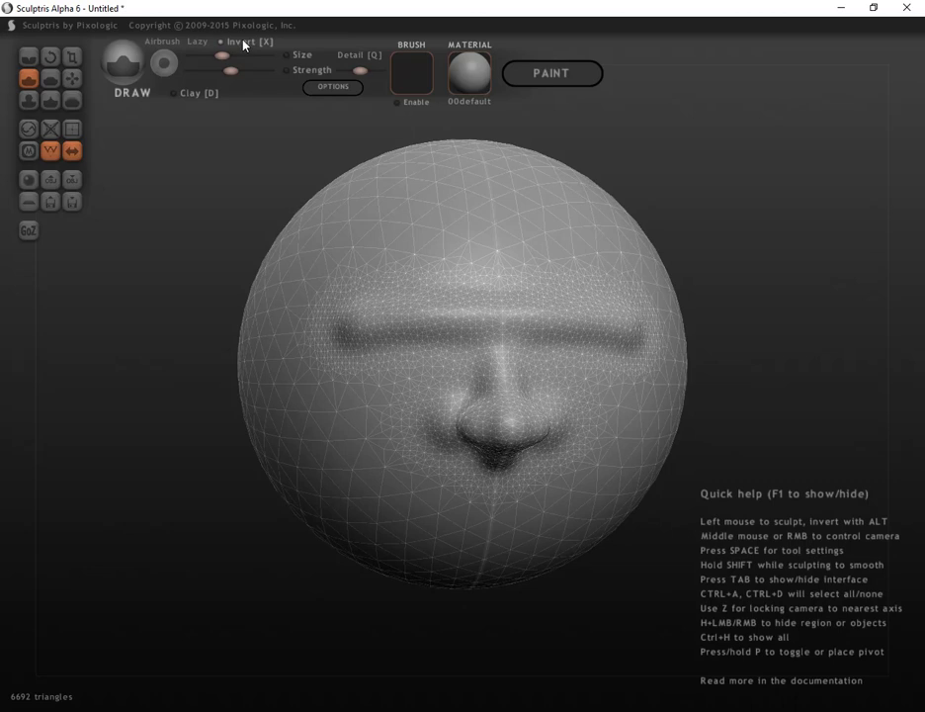
{"action": "left_click_drag", "start_coordinate": [440, 366], "coordinate": [430, 362]}
Step: Draw an upper and a lower lip beneath the nose with Invert off
{"action": "mouse_move", "coordinate": [789, 220]}
{"action": "left_mouse_down"}
{"action": "mouse_move", "coordinate": [620, 219]}
{"action": "mouse_move", "coordinate": [793, 213]}
{"action": "left_mouse_up"}
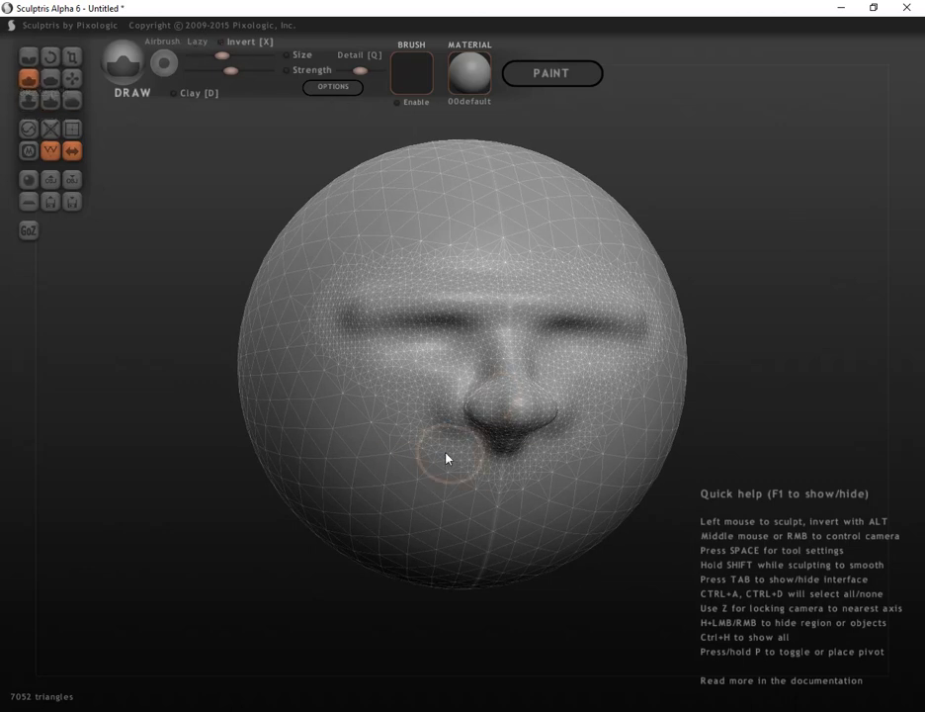
{"action": "mouse_move", "coordinate": [399, 487]}
{"action": "left_mouse_down"}
{"action": "mouse_move", "coordinate": [427, 475]}
{"action": "mouse_move", "coordinate": [543, 482]}
{"action": "mouse_move", "coordinate": [527, 498]}
{"action": "mouse_move", "coordinate": [459, 515]}
{"action": "left_mouse_up"}
{"action": "mouse_move", "coordinate": [686, 470]}
{"action": "left_mouse_down"}
{"action": "mouse_move", "coordinate": [692, 442]}
{"action": "mouse_move", "coordinate": [658, 444]}
{"action": "mouse_move", "coordinate": [676, 453]}
{"action": "mouse_move", "coordinate": [755, 432]}
{"action": "mouse_move", "coordinate": [763, 415]}
{"action": "mouse_move", "coordinate": [773, 448]}
{"action": "left_mouse_up"}
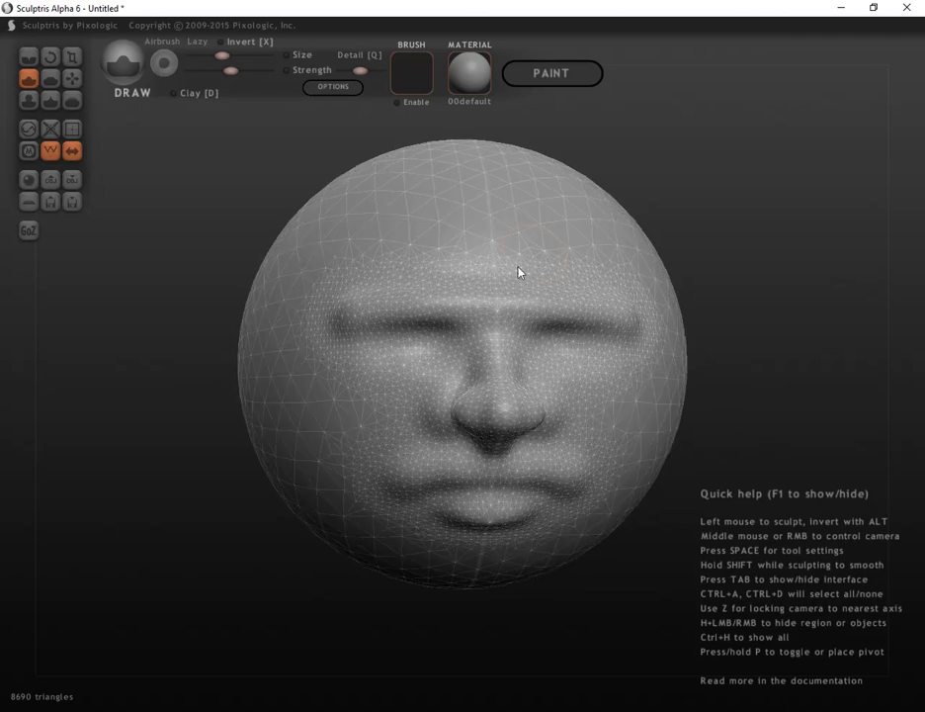
Step: Carve two nostril holes into the underside of the nose with the inverted Draw brush
{"action": "left_click_drag", "start_coordinate": [809, 450], "coordinate": [778, 360]}
{"action": "scroll", "coordinate": [410, 259], "scroll_direction": "up", "scroll_amount": 5}
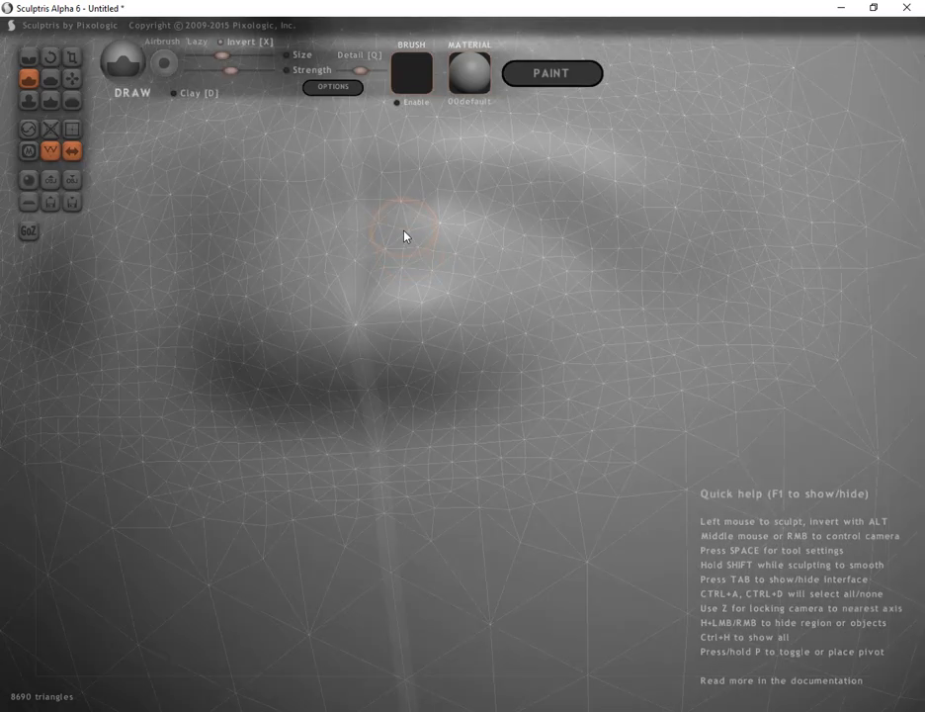
{"action": "scroll", "coordinate": [420, 232], "scroll_direction": "down", "scroll_amount": 5}
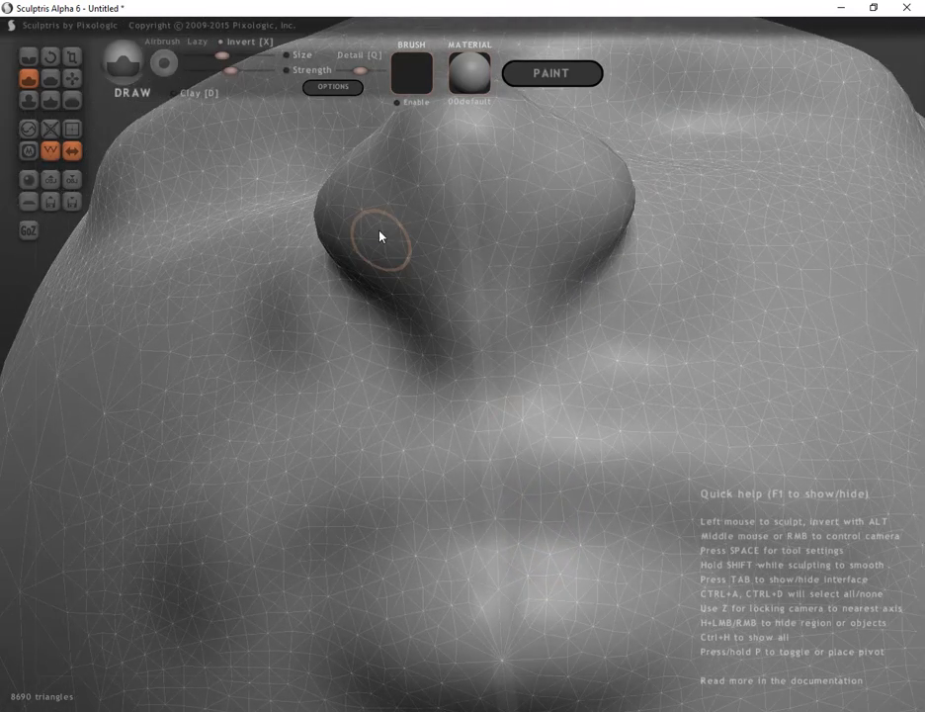
{"action": "mouse_move", "coordinate": [407, 232]}
{"action": "left_mouse_down"}
{"action": "mouse_move", "coordinate": [423, 233]}
{"action": "mouse_move", "coordinate": [405, 250]}
{"action": "mouse_move", "coordinate": [407, 229]}
{"action": "mouse_move", "coordinate": [421, 220]}
{"action": "left_mouse_up"}
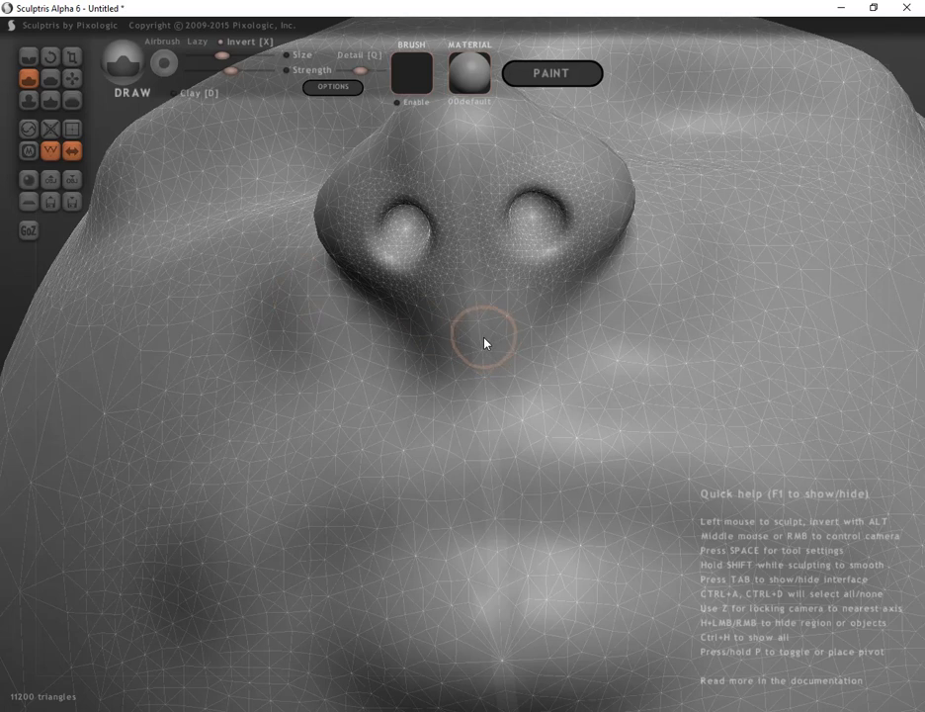
{"action": "scroll", "coordinate": [494, 331], "scroll_direction": "up", "scroll_amount": 5}
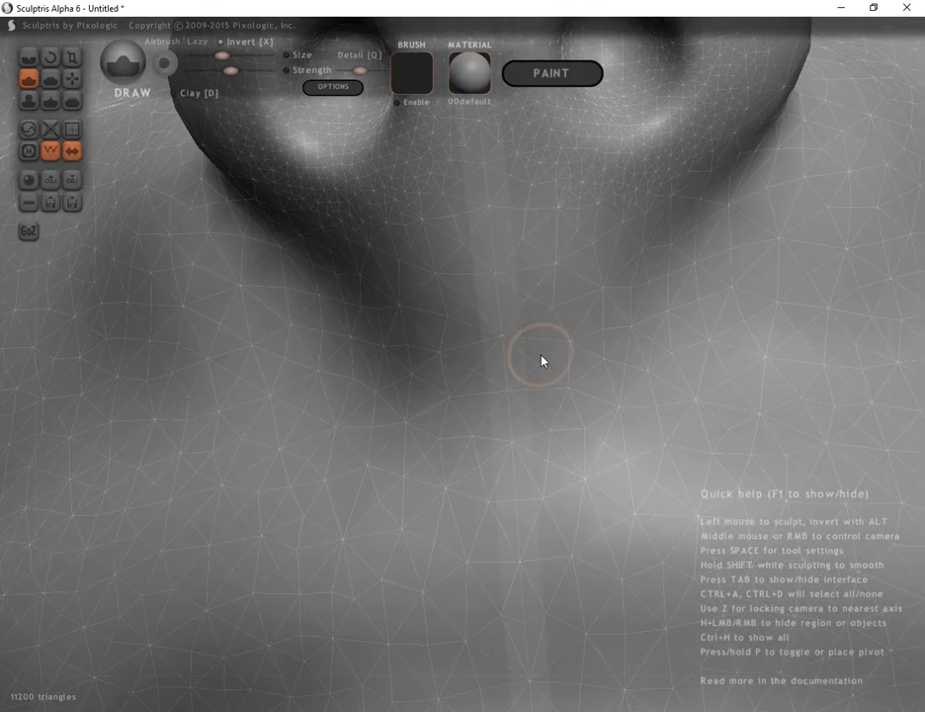
{"action": "scroll", "coordinate": [541, 359], "scroll_direction": "down", "scroll_amount": 5}
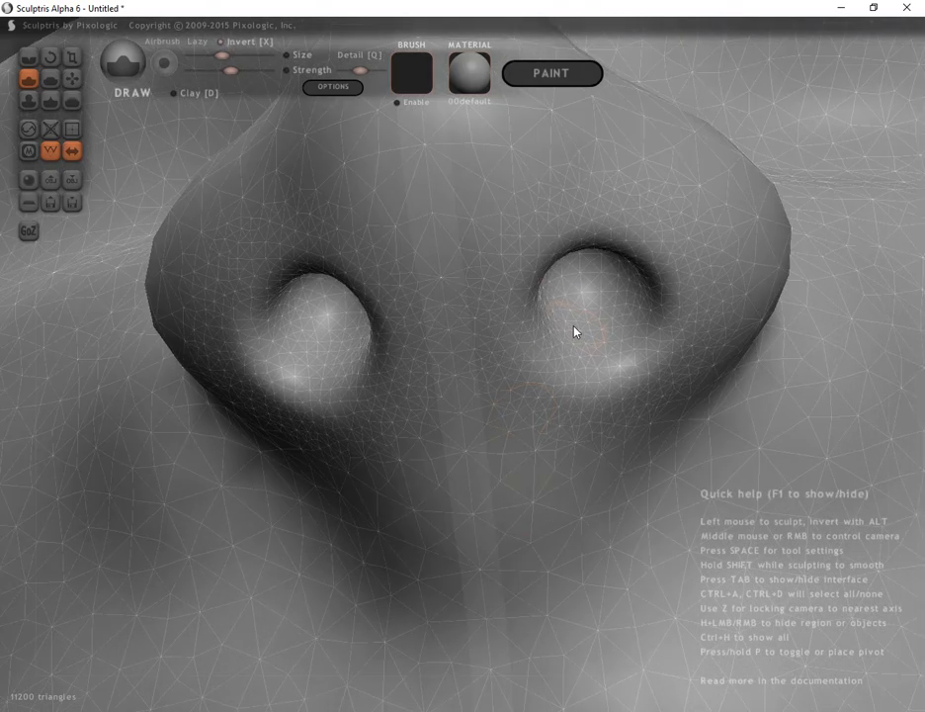
{"action": "middle_click_drag", "start_coordinate": [591, 318], "coordinate": [545, 424]}
{"action": "scroll", "coordinate": [546, 415], "scroll_direction": "down", "scroll_amount": 10}
{"action": "mouse_move", "coordinate": [200, 357]}
{"action": "middle_mouse_down"}
{"action": "mouse_move", "coordinate": [331, 356]}
{"action": "mouse_move", "coordinate": [419, 367]}
{"action": "mouse_move", "coordinate": [224, 339]}
{"action": "mouse_move", "coordinate": [182, 342]}
{"action": "mouse_move", "coordinate": [202, 363]}
{"action": "mouse_move", "coordinate": [247, 362]}
{"action": "middle_mouse_up"}
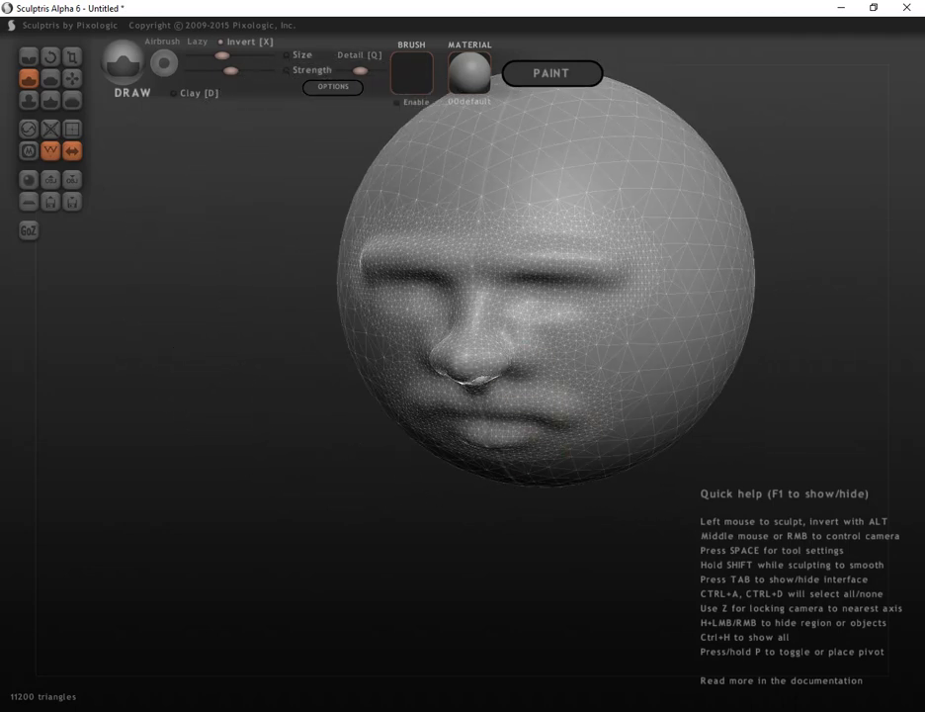
{"action": "middle_click_drag", "start_coordinate": [770, 354], "coordinate": [364, 389]}
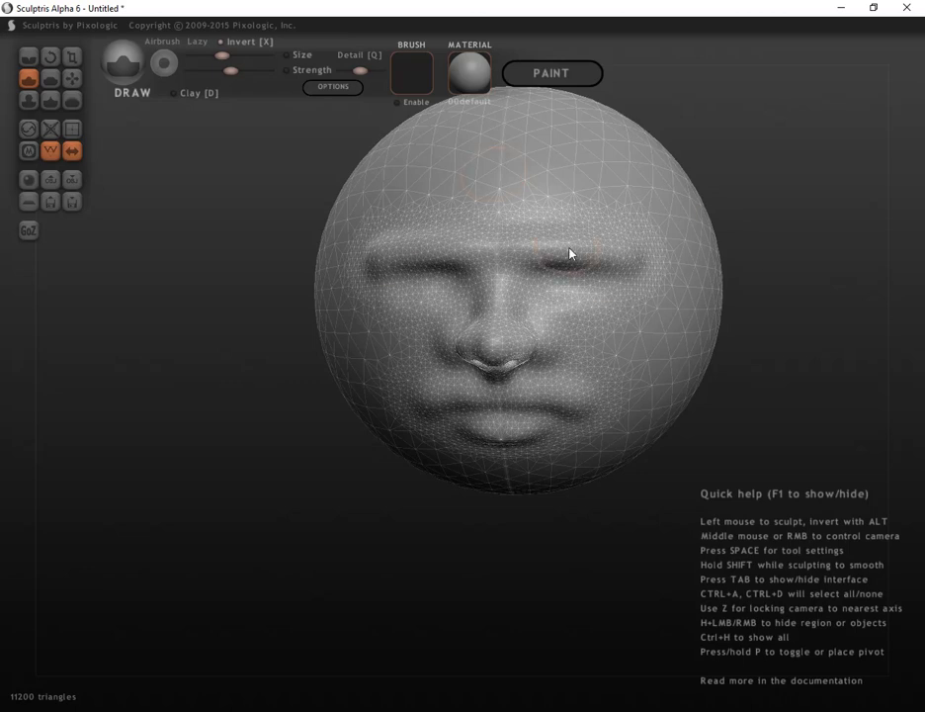
Step: Save the sculpture to the Desktop, naming it with the author's surname and first initial followed by "sculptris face"
{"action": "left_click", "coordinate": [73, 204]}
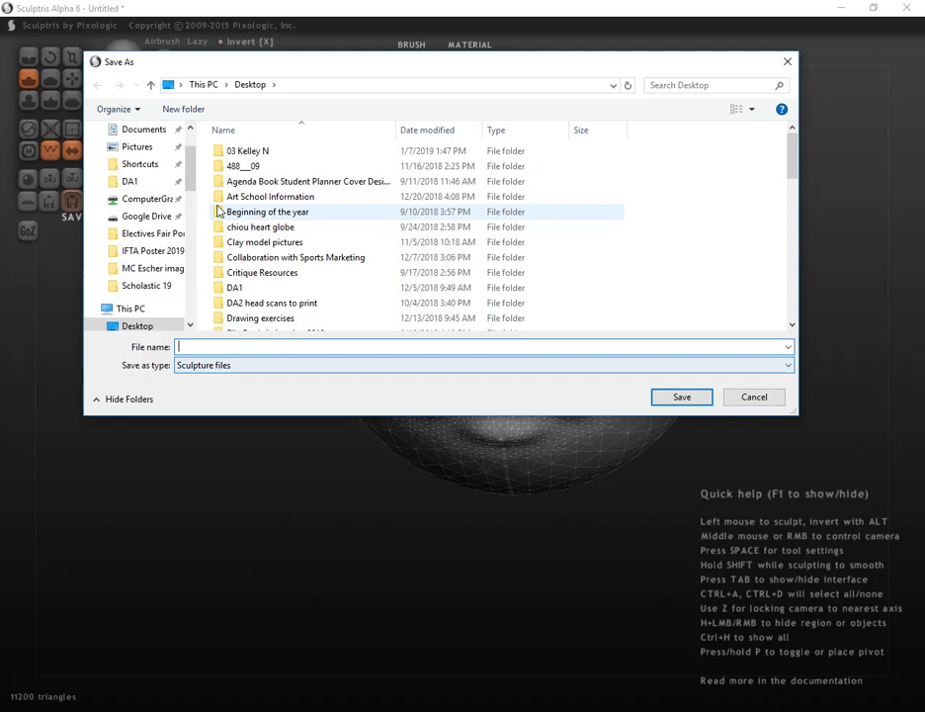
{"action": "scroll", "coordinate": [191, 178], "scroll_direction": "up", "scroll_amount": 3}
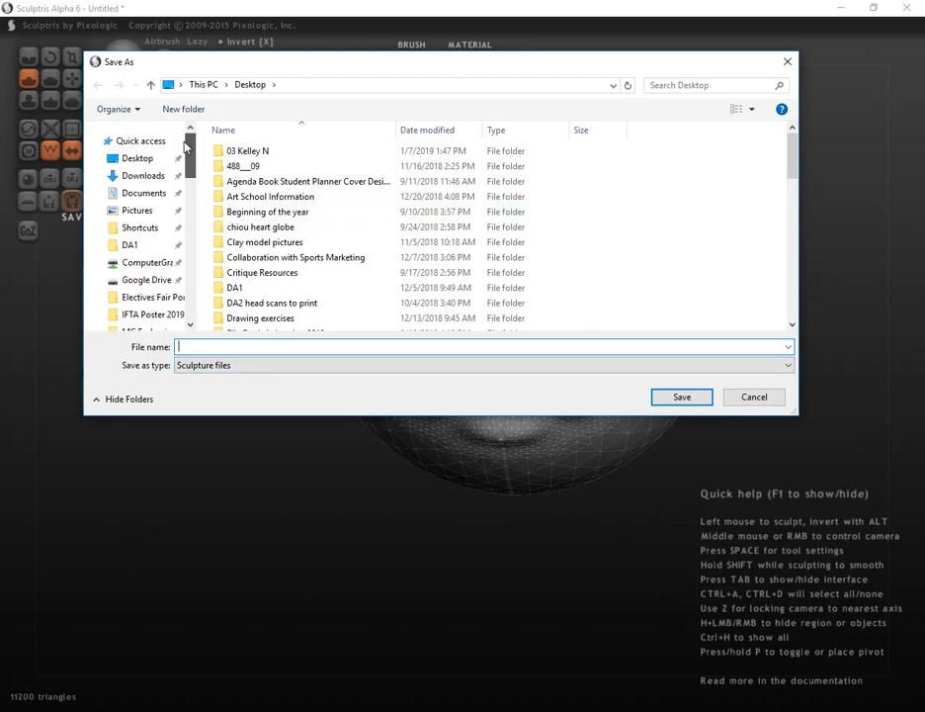
{"action": "left_click", "coordinate": [139, 158]}
{"action": "left_click", "coordinate": [201, 346]}
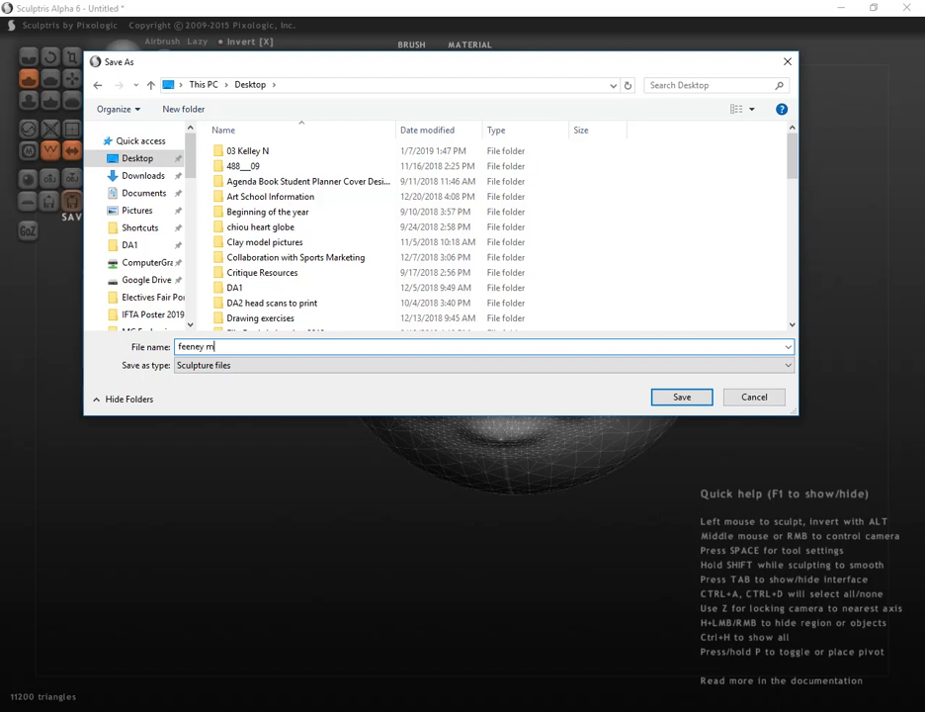
{"action": "type", "text": "feeney m sculptris face"}
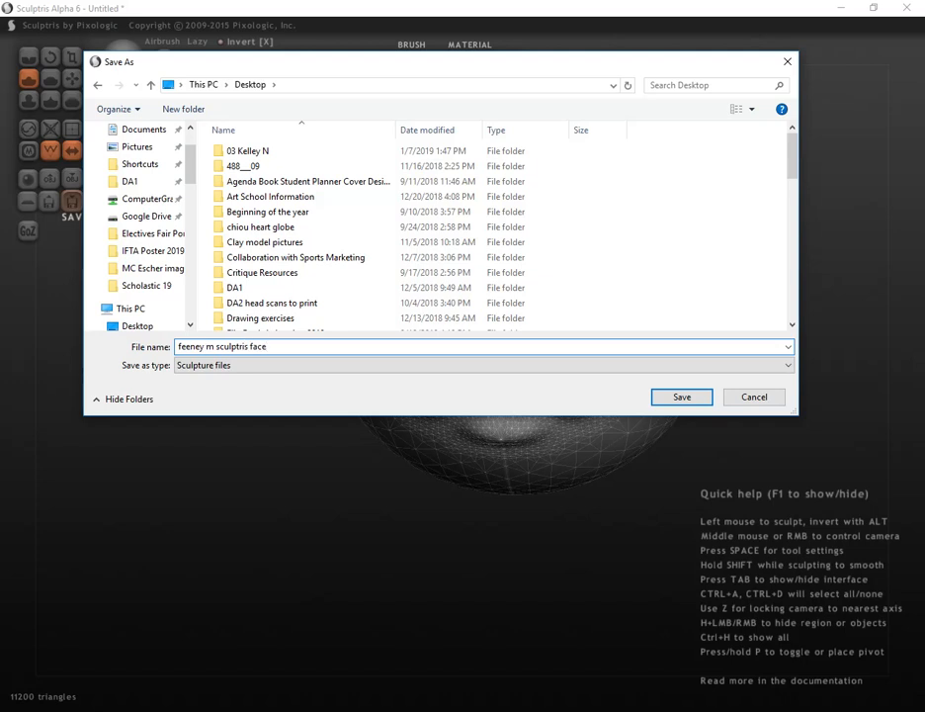
{"action": "key", "text": "Return"}
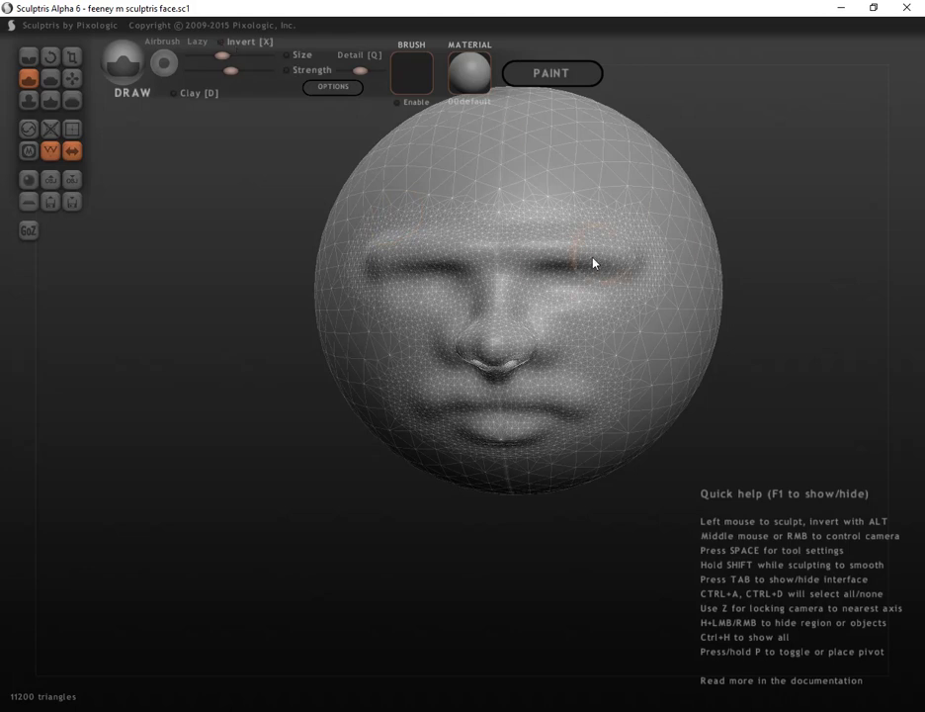
Step: Enlarge the Draw brush and build out the underside of the sphere to form a tapered lower head
{"action": "scroll", "coordinate": [492, 319], "scroll_direction": "up", "scroll_amount": 5}
{"action": "scroll", "coordinate": [566, 344], "scroll_direction": "down", "scroll_amount": 6}
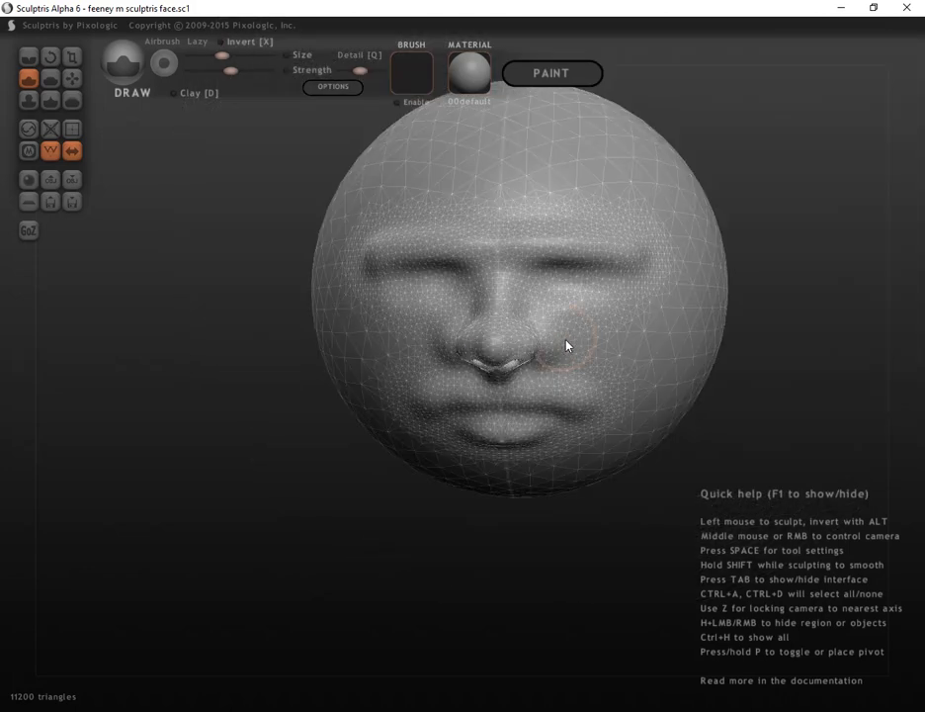
{"action": "middle_click_drag", "start_coordinate": [672, 450], "coordinate": [708, 309]}
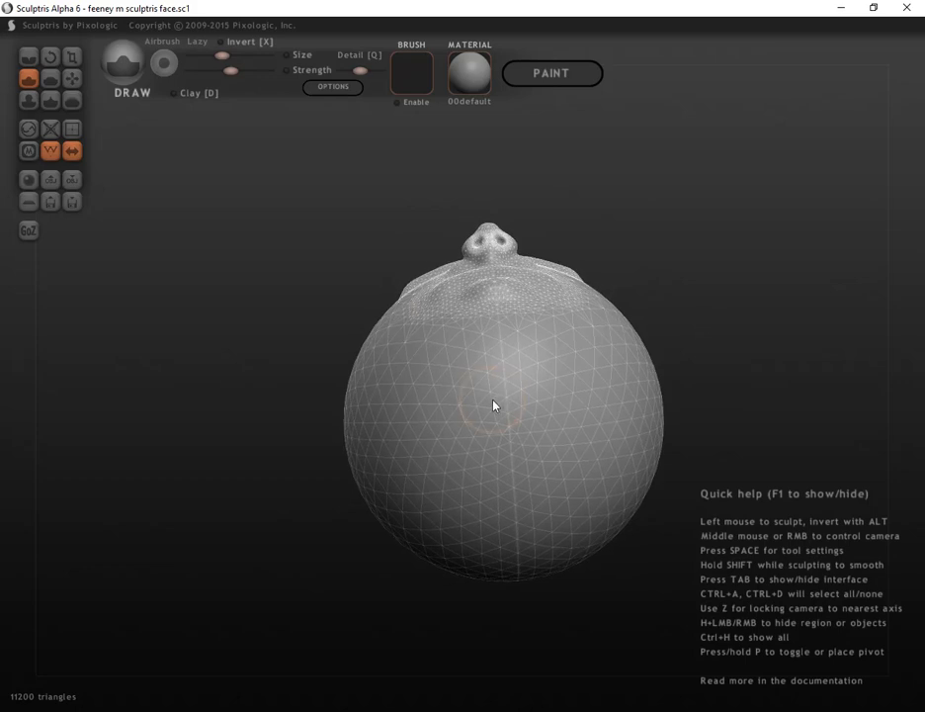
{"action": "key", "text": "bracketright"}
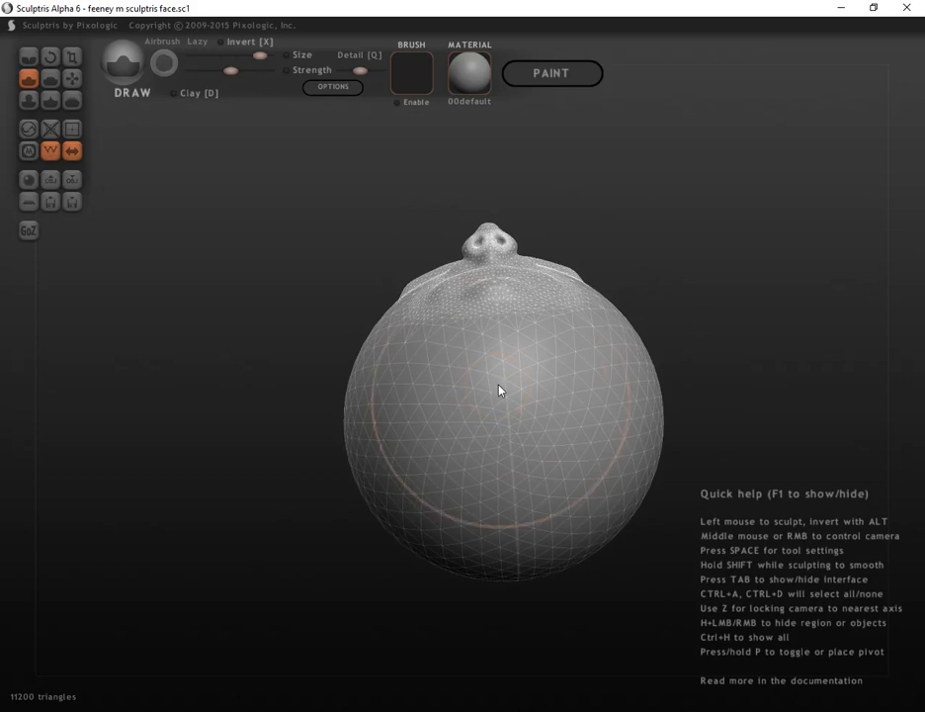
{"action": "left_click_drag", "start_coordinate": [493, 397], "coordinate": [490, 388]}
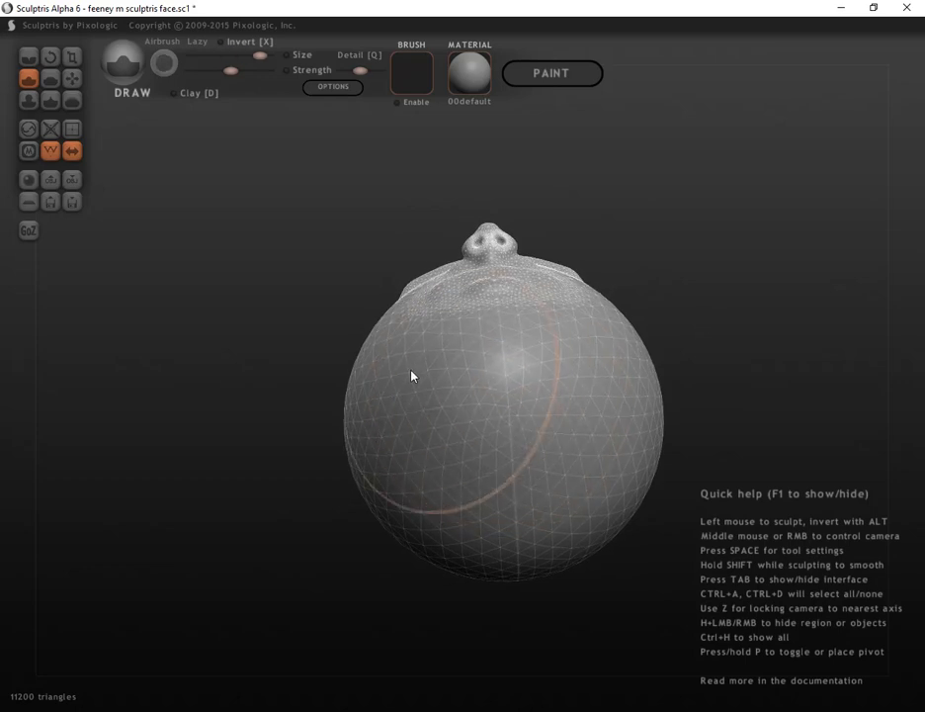
{"action": "mouse_move", "coordinate": [809, 240]}
{"action": "middle_mouse_down"}
{"action": "mouse_move", "coordinate": [715, 386]}
{"action": "mouse_move", "coordinate": [730, 380]}
{"action": "mouse_move", "coordinate": [616, 295]}
{"action": "middle_mouse_up"}
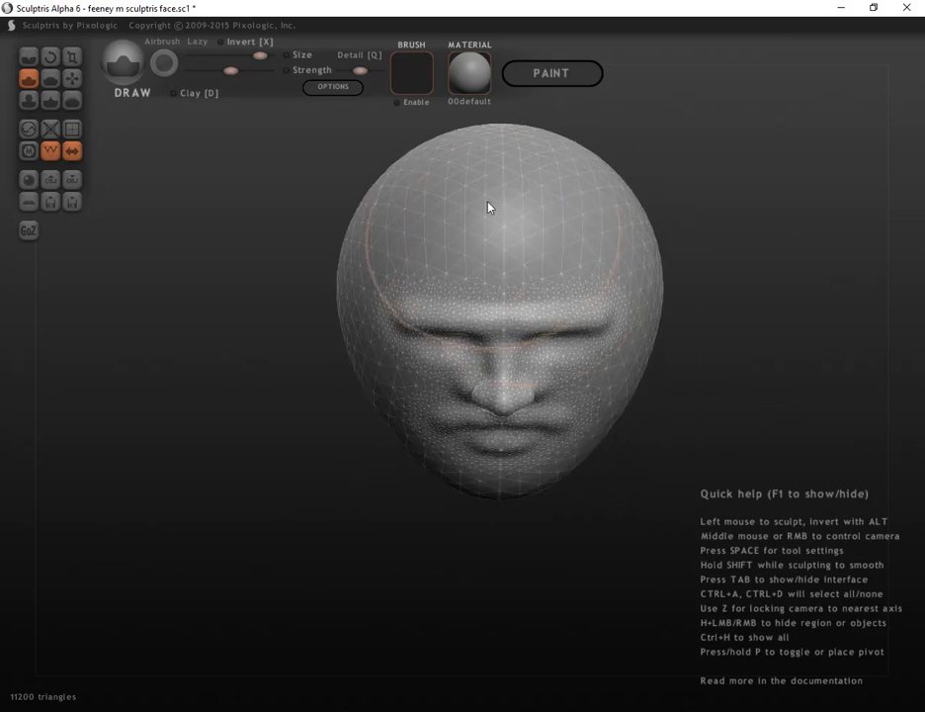
{"action": "mouse_move", "coordinate": [709, 228]}
{"action": "middle_mouse_down"}
{"action": "mouse_move", "coordinate": [641, 292]}
{"action": "mouse_move", "coordinate": [732, 288]}
{"action": "mouse_move", "coordinate": [611, 288]}
{"action": "middle_mouse_up"}
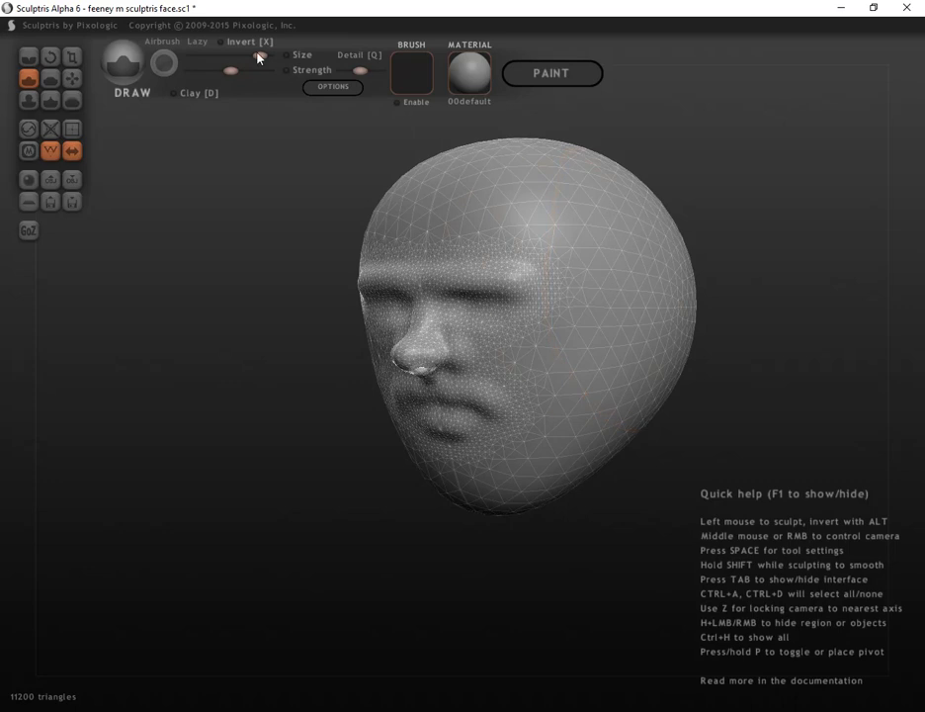
Step: Sculpt a neck with a rounded base out of the head's underside, using a smaller Draw brush with Invert off
{"action": "middle_click_drag", "start_coordinate": [458, 110], "coordinate": [764, 277]}
{"action": "middle_click_drag", "start_coordinate": [492, 302], "coordinate": [887, 432]}
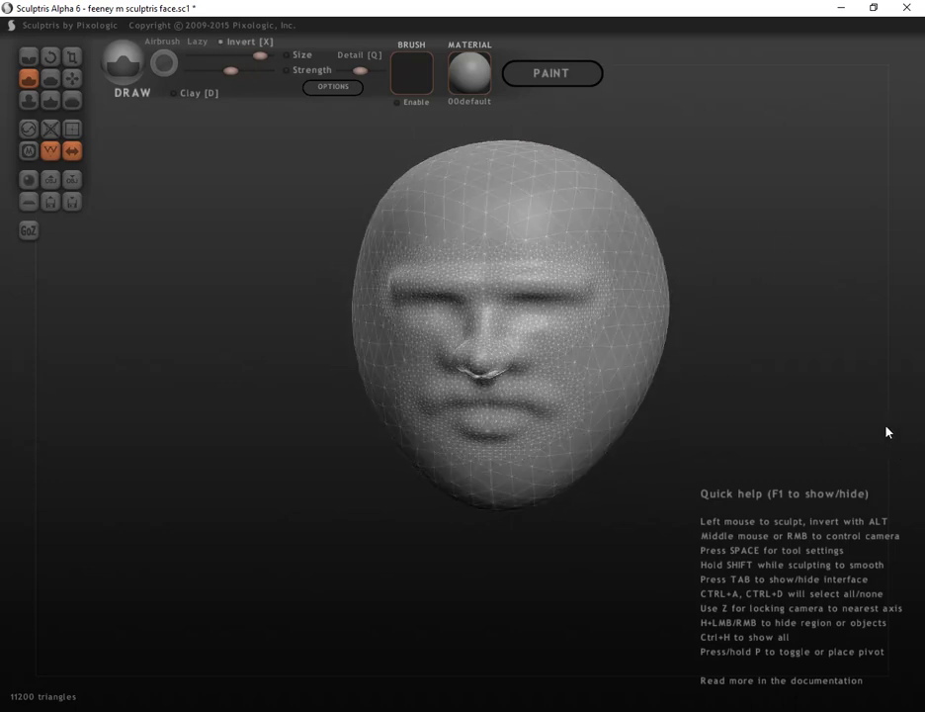
{"action": "mouse_move", "coordinate": [690, 458]}
{"action": "middle_mouse_down"}
{"action": "mouse_move", "coordinate": [652, 341]}
{"action": "mouse_move", "coordinate": [553, 389]}
{"action": "middle_mouse_up"}
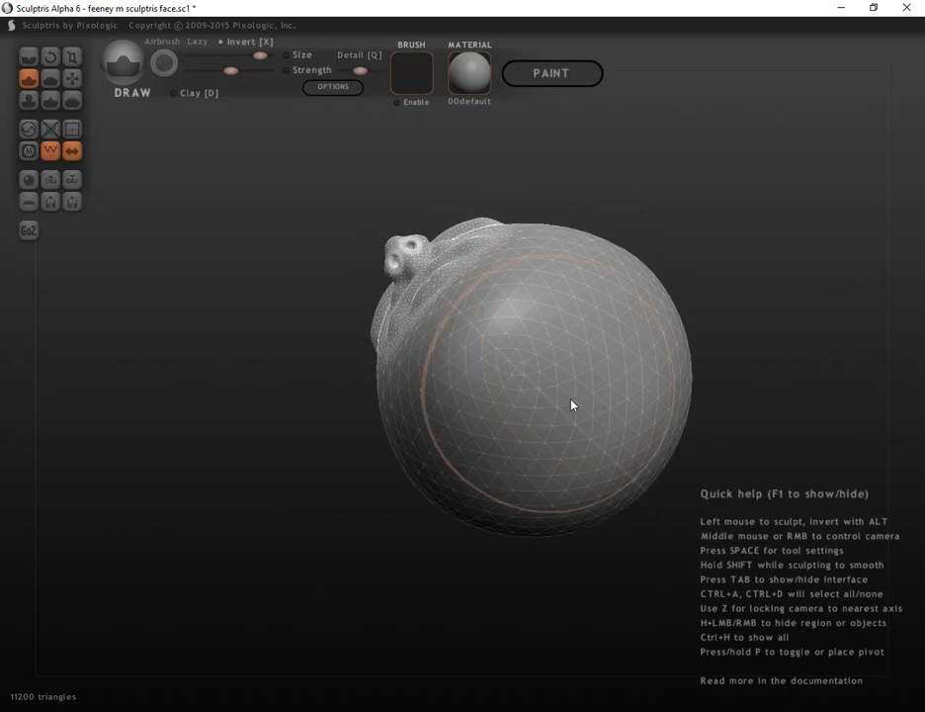
{"action": "mouse_move", "coordinate": [563, 427]}
{"action": "left_mouse_down"}
{"action": "mouse_move", "coordinate": [584, 404]}
{"action": "mouse_move", "coordinate": [543, 421]}
{"action": "mouse_move", "coordinate": [572, 411]}
{"action": "mouse_move", "coordinate": [554, 437]}
{"action": "mouse_move", "coordinate": [560, 442]}
{"action": "mouse_move", "coordinate": [556, 398]}
{"action": "mouse_move", "coordinate": [573, 406]}
{"action": "left_mouse_up"}
{"action": "left_click_drag", "start_coordinate": [791, 364], "coordinate": [765, 401]}
{"action": "mouse_move", "coordinate": [550, 573]}
{"action": "left_mouse_down"}
{"action": "mouse_move", "coordinate": [573, 597]}
{"action": "mouse_move", "coordinate": [544, 628]}
{"action": "mouse_move", "coordinate": [559, 596]}
{"action": "left_mouse_up"}
{"action": "left_click_drag", "start_coordinate": [607, 541], "coordinate": [796, 556]}
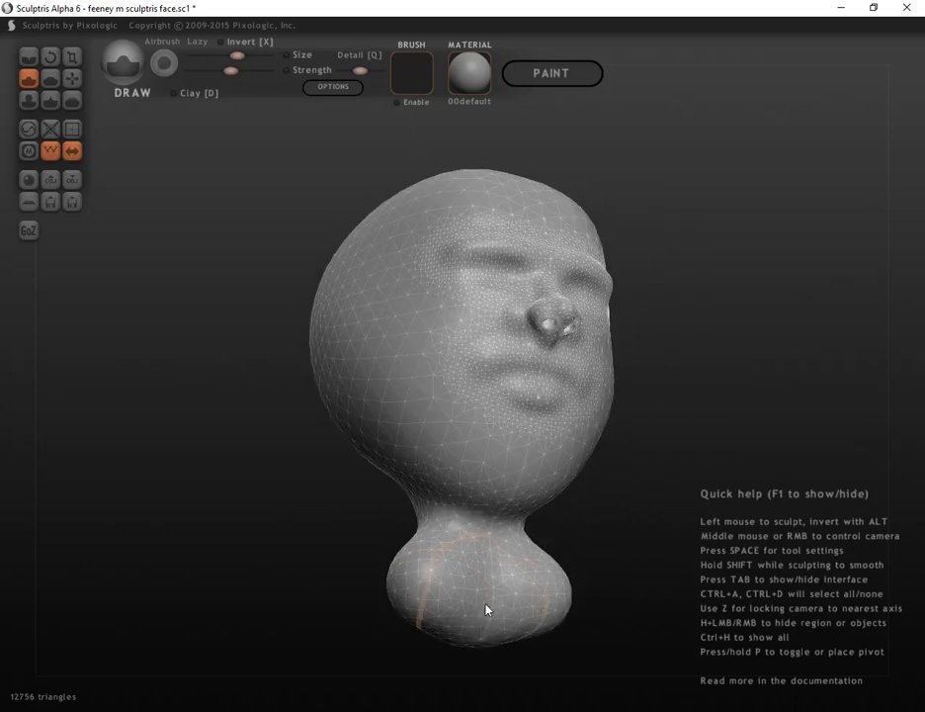
Step: Build up the shoulders around the neck base and fill out the jaw with the Draw brush
{"action": "left_click_drag", "start_coordinate": [487, 605], "coordinate": [514, 607]}
{"action": "left_click_drag", "start_coordinate": [739, 467], "coordinate": [655, 517]}
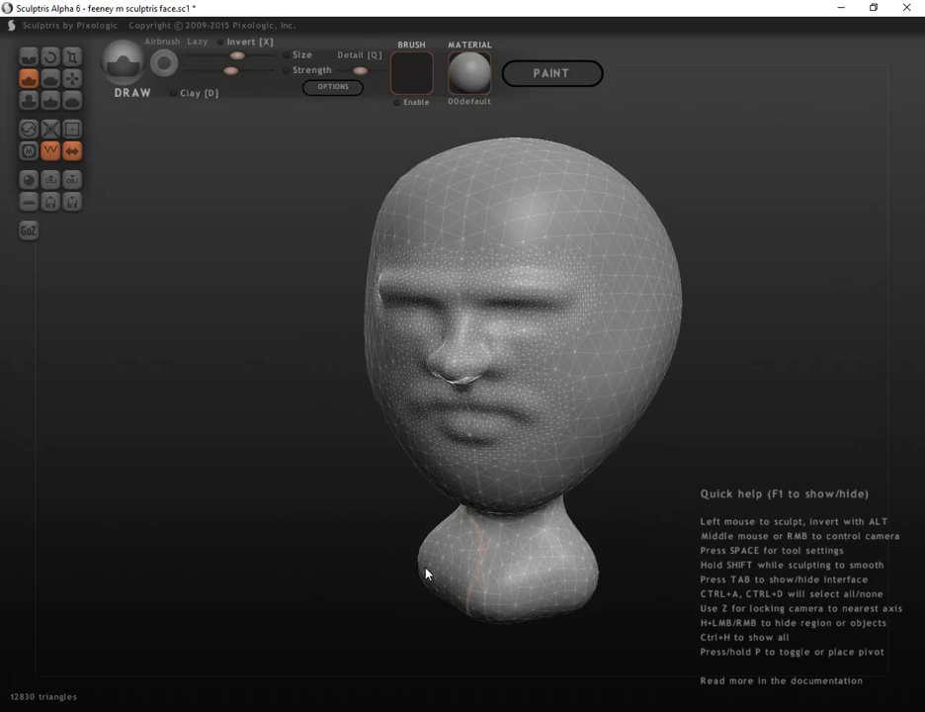
{"action": "mouse_move", "coordinate": [697, 556]}
{"action": "left_mouse_down"}
{"action": "mouse_move", "coordinate": [467, 365]}
{"action": "mouse_move", "coordinate": [444, 315]}
{"action": "mouse_move", "coordinate": [497, 305]}
{"action": "mouse_move", "coordinate": [446, 294]}
{"action": "left_mouse_up"}
{"action": "left_click_drag", "start_coordinate": [759, 205], "coordinate": [660, 281]}
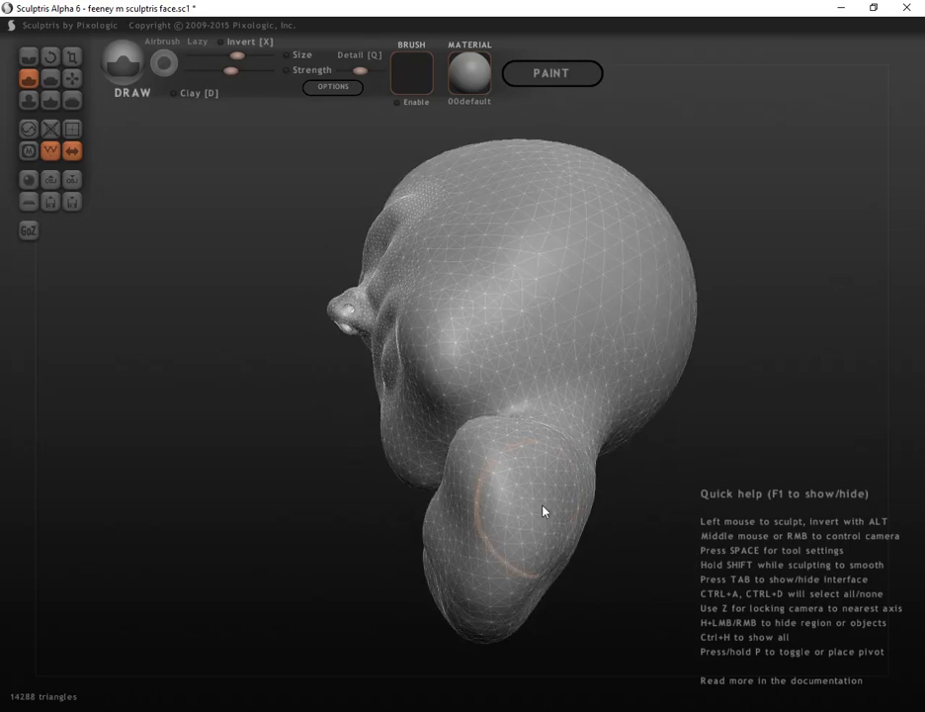
{"action": "mouse_move", "coordinate": [522, 468]}
{"action": "left_mouse_down"}
{"action": "mouse_move", "coordinate": [580, 482]}
{"action": "mouse_move", "coordinate": [567, 464]}
{"action": "left_mouse_up"}
{"action": "mouse_move", "coordinate": [763, 533]}
{"action": "left_mouse_down"}
{"action": "mouse_move", "coordinate": [862, 621]}
{"action": "mouse_move", "coordinate": [895, 628]}
{"action": "left_mouse_up"}
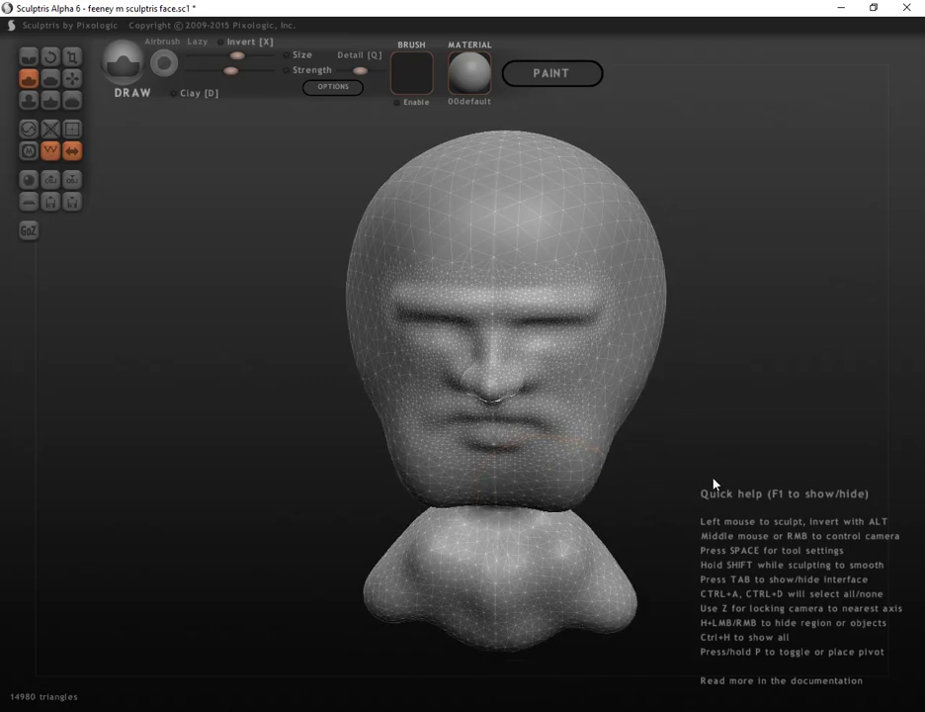
{"action": "left_click_drag", "start_coordinate": [714, 483], "coordinate": [745, 491]}
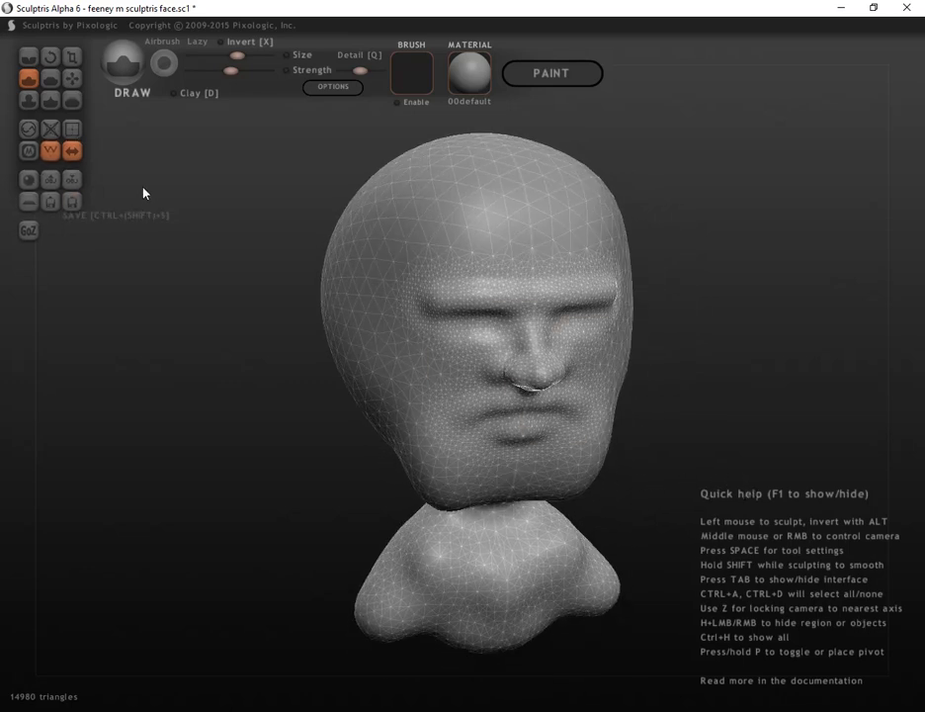
Step: Save the reworked sculpture over the existing face file on the Desktop
{"action": "left_click", "coordinate": [69, 204]}
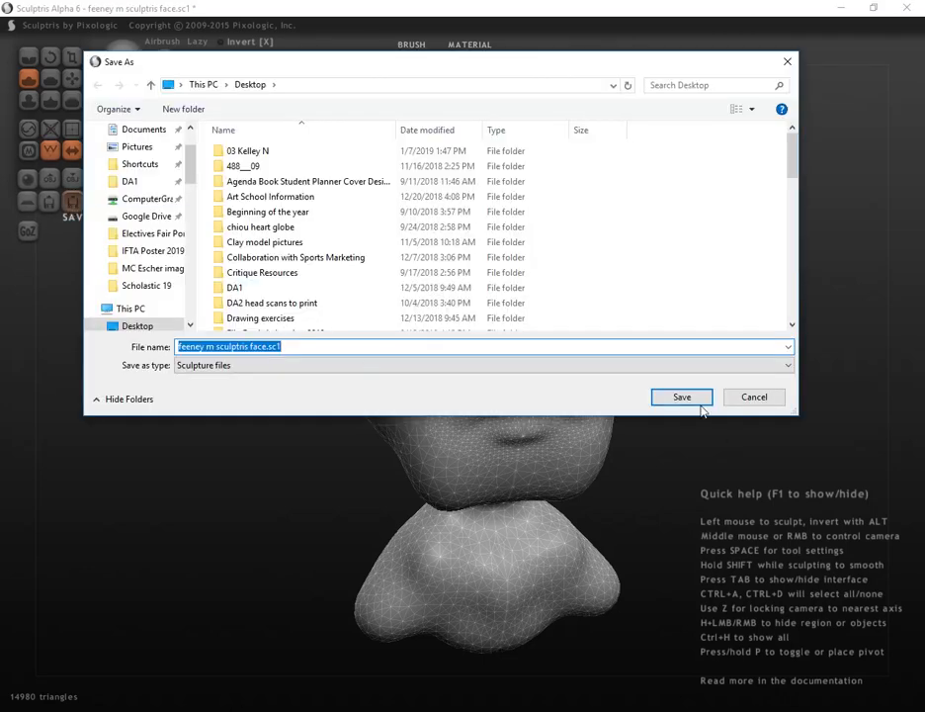
{"action": "left_click", "coordinate": [655, 396]}
{"action": "left_click", "coordinate": [508, 372]}
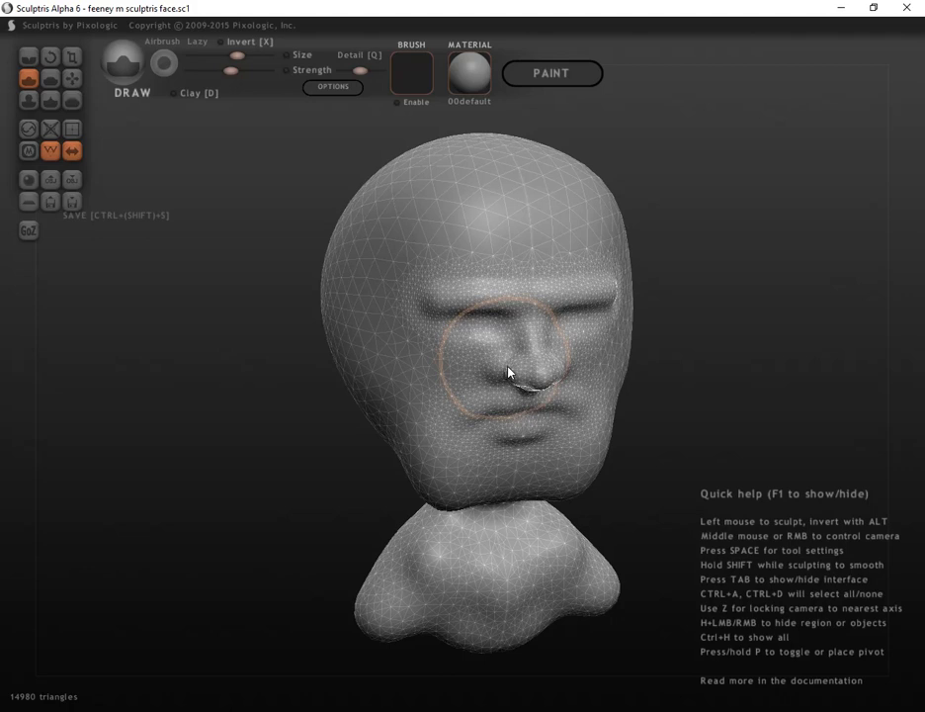
Step: Export the sculpture to the Desktop as a Wavefront OBJ, named with the author's surname and first initial followed by "sculptris face2"
{"action": "left_click", "coordinate": [72, 183]}
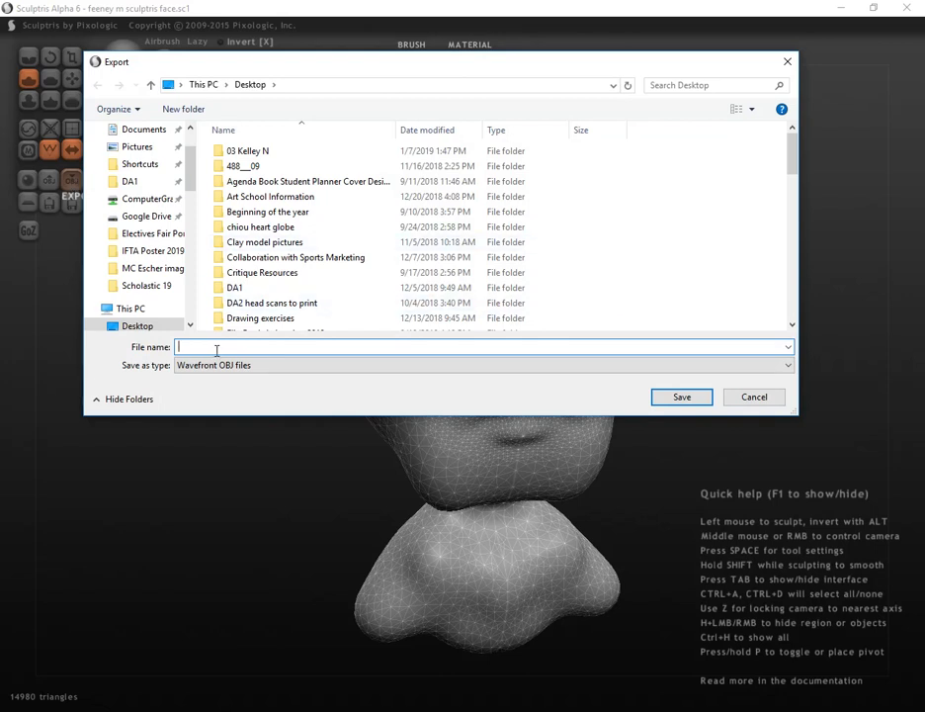
{"action": "type", "text": "fe"}
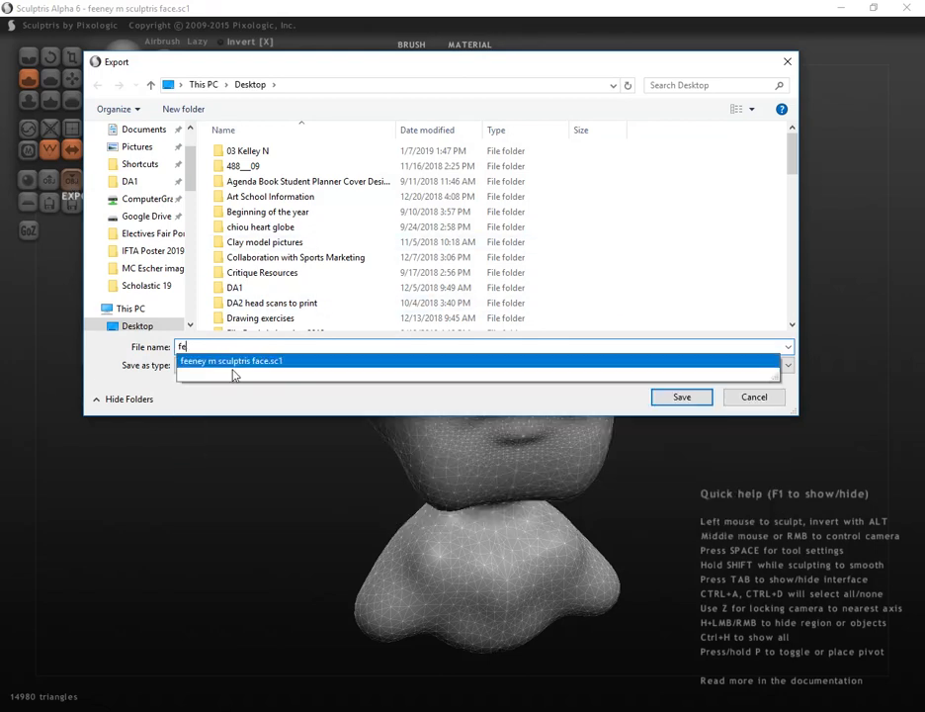
{"action": "left_click", "coordinate": [231, 362]}
{"action": "left_click_drag", "start_coordinate": [266, 347], "coordinate": [327, 351]}
{"action": "key", "text": "BackSpace"}
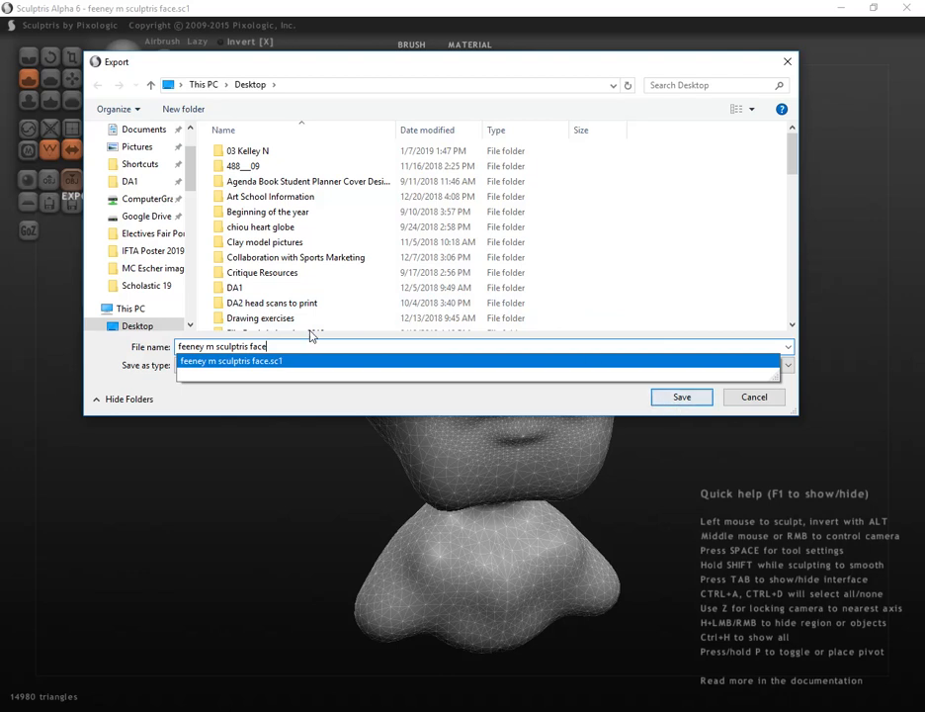
{"action": "type", "text": "2"}
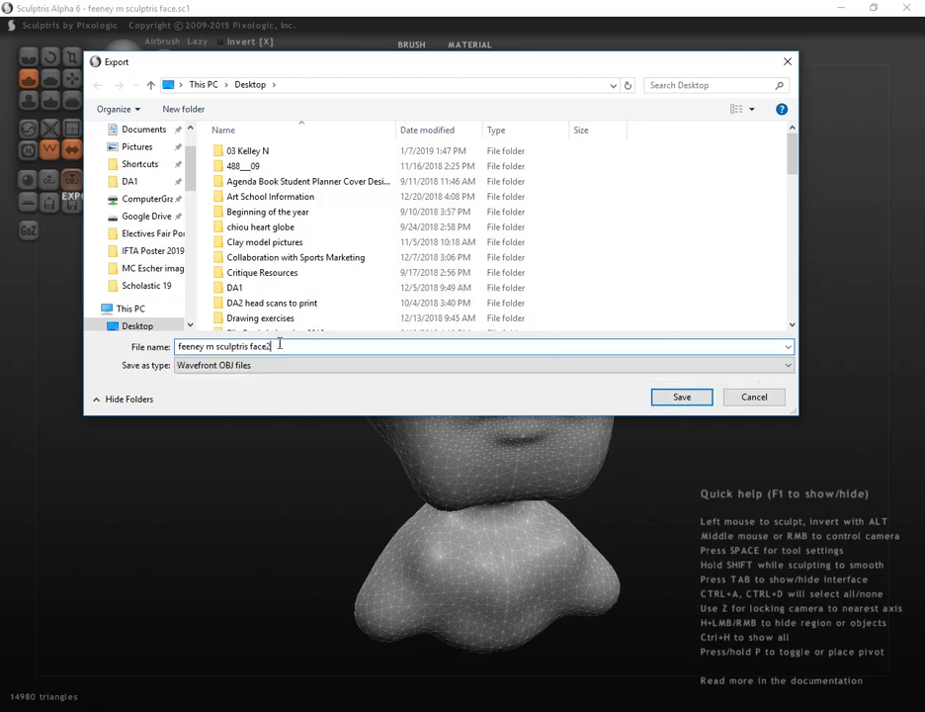
{"action": "left_click", "coordinate": [687, 398]}
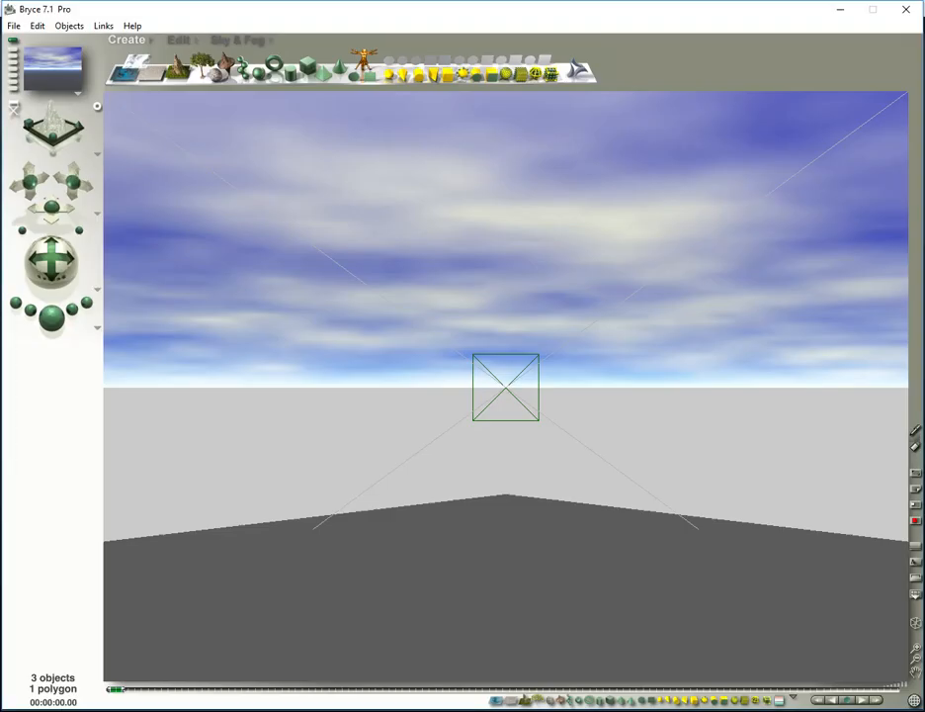
Step: In Bryce 7.1 Pro, import the exported "sculptris face2" OBJ file from the Desktop with the Obj group material grouping mode
{"action": "left_click", "coordinate": [14, 26]}
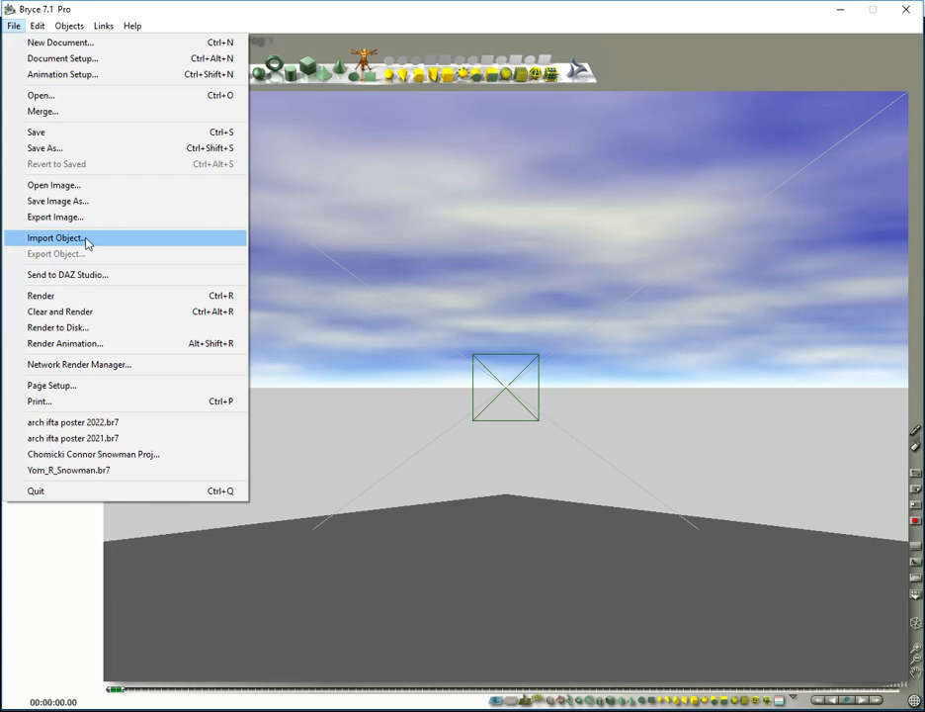
{"action": "left_click", "coordinate": [87, 243]}
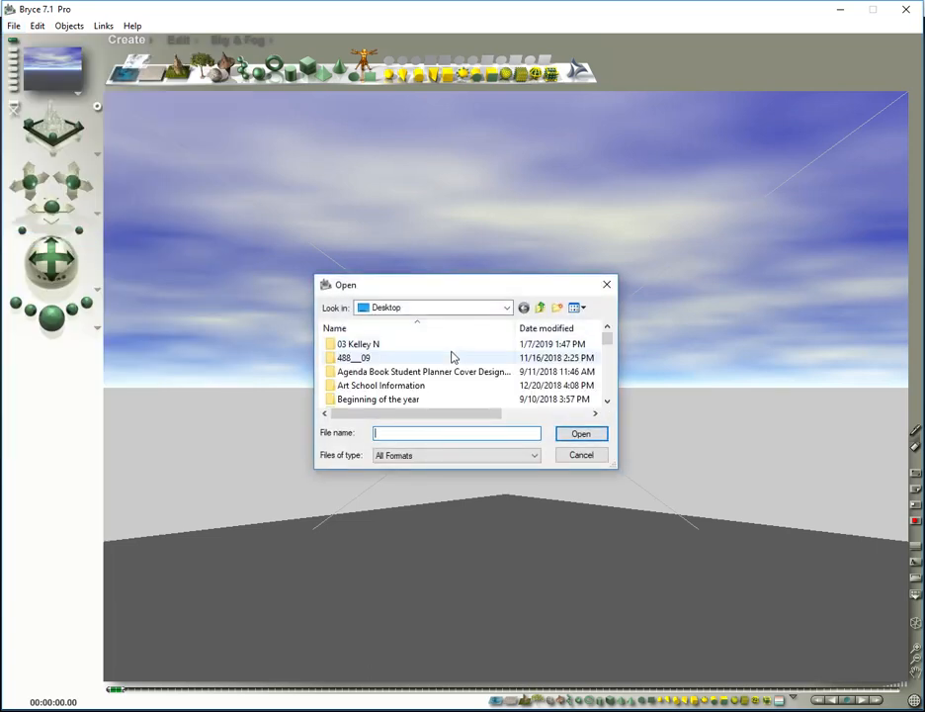
{"action": "type", "text": "fee"}
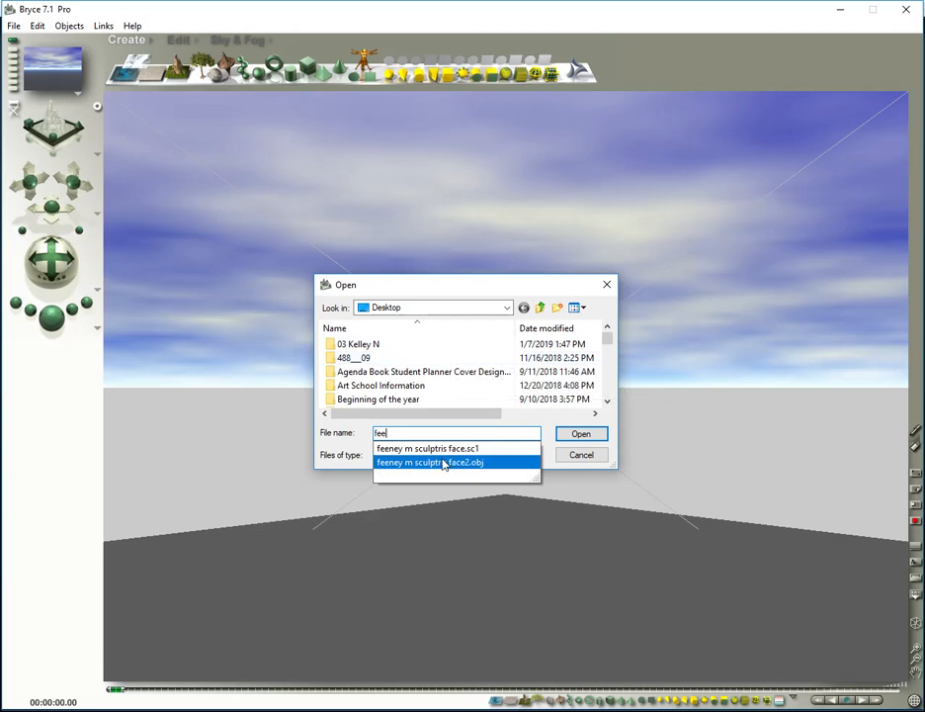
{"action": "left_click", "coordinate": [529, 462]}
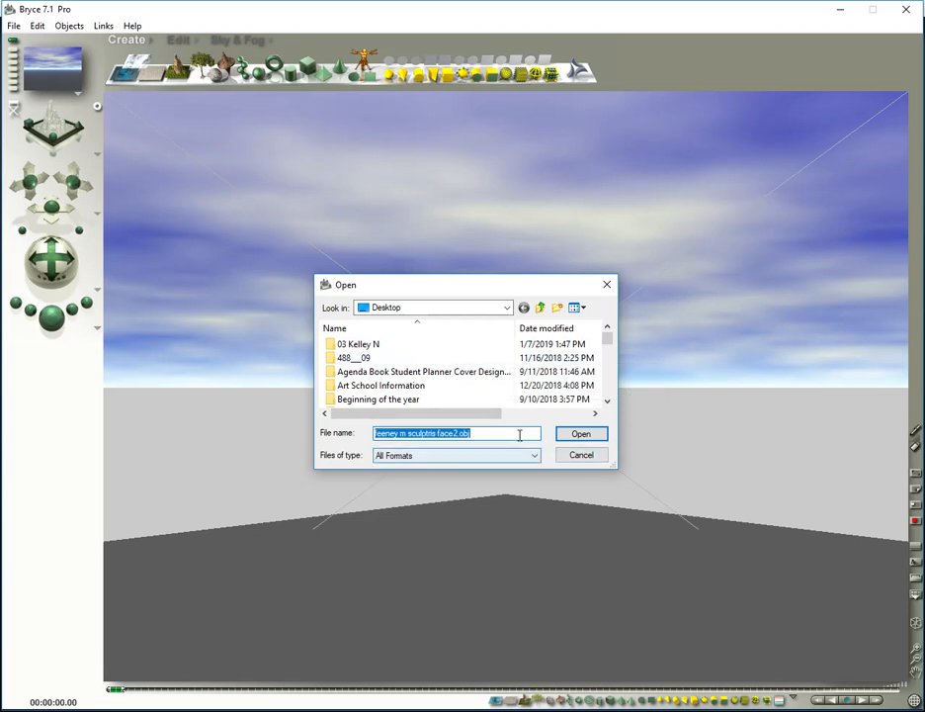
{"action": "left_click", "coordinate": [581, 436]}
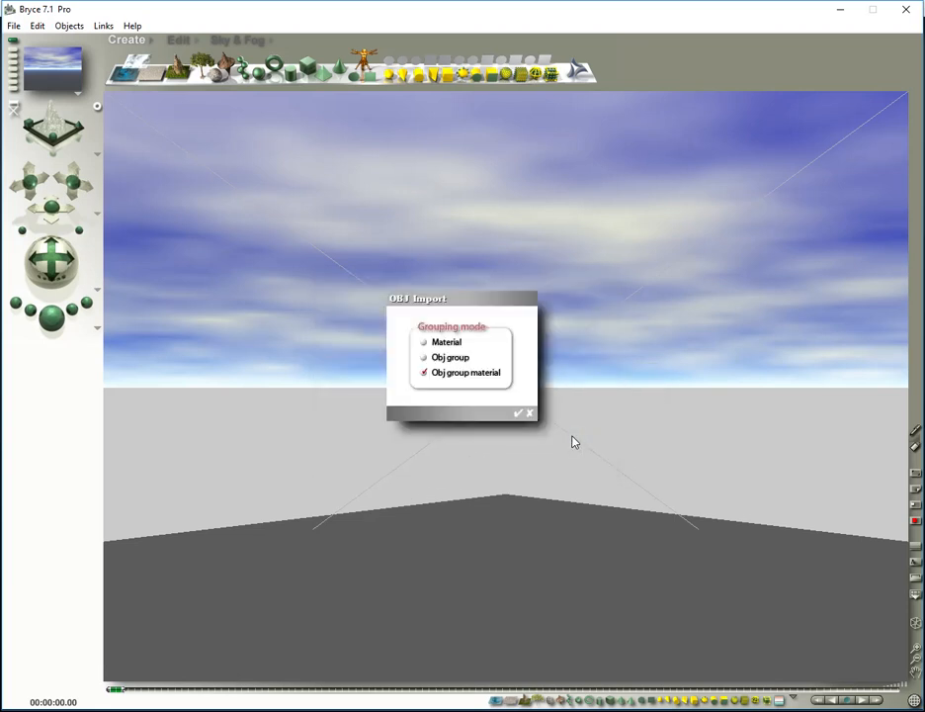
{"action": "left_click", "coordinate": [518, 414]}
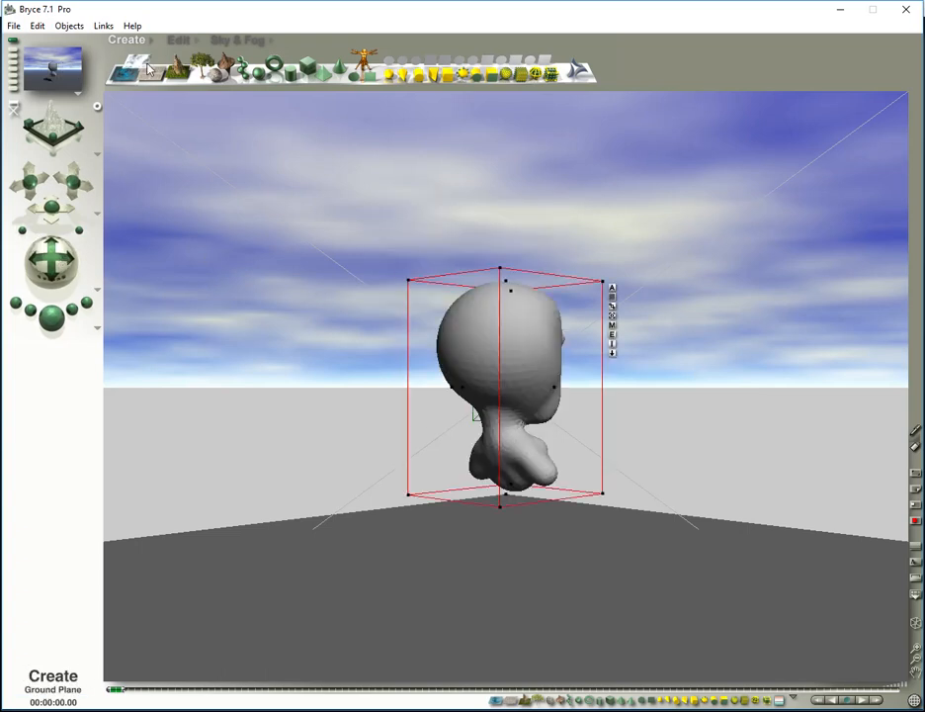
Step: Rotate the imported head about its vertical axis so the face points toward the camera
{"action": "left_click", "coordinate": [179, 40]}
{"action": "left_click_drag", "start_coordinate": [226, 77], "coordinate": [862, 602]}
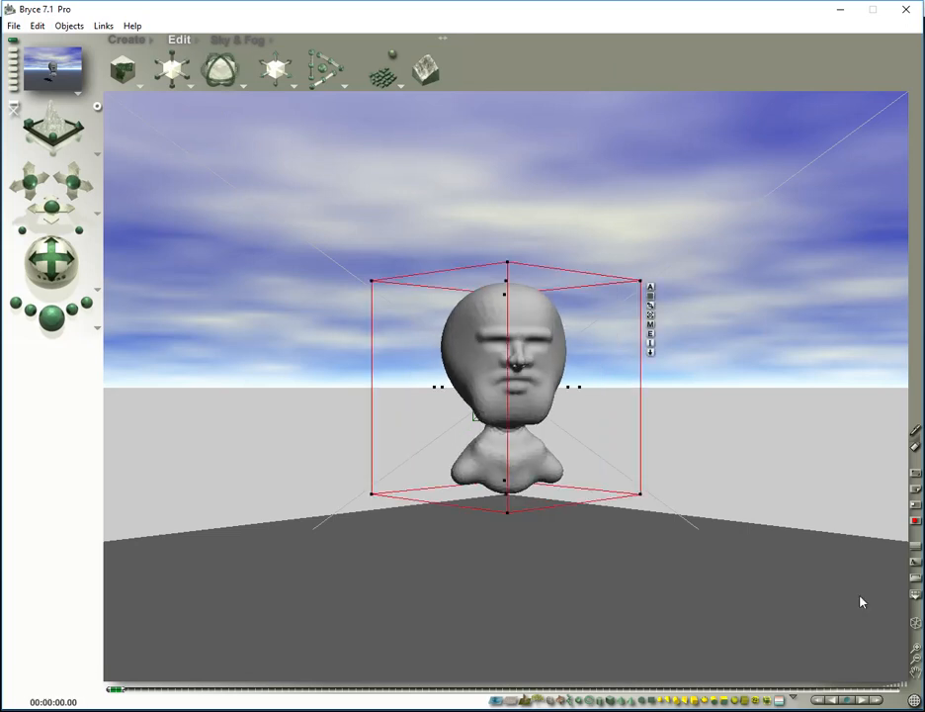
Step: Try the Default Wireframe display mode and return the scene to Textured Shaded
{"action": "left_click", "coordinate": [918, 625]}
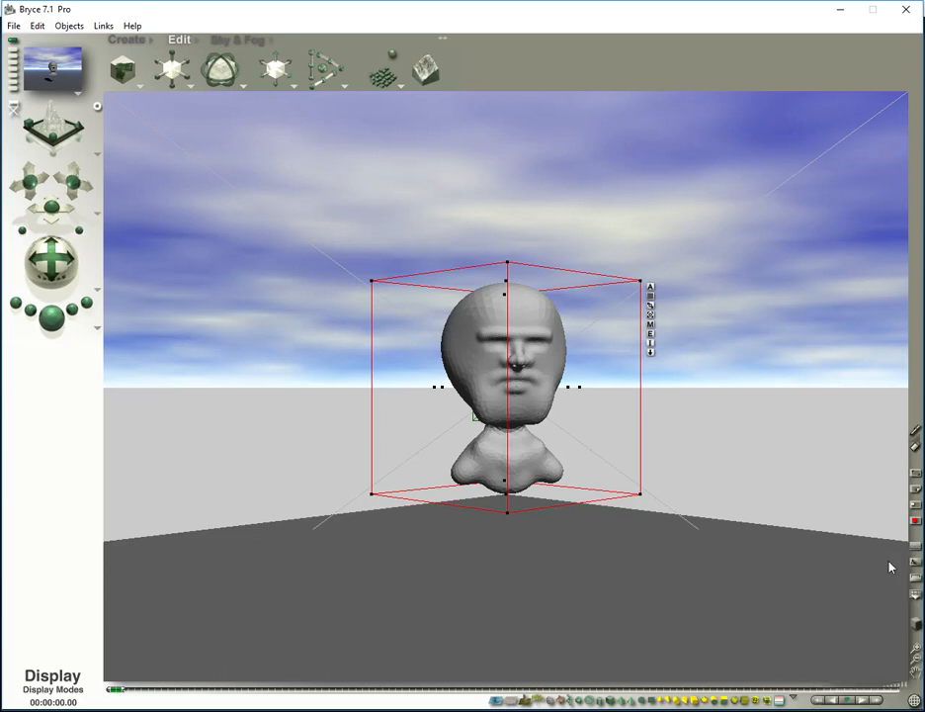
{"action": "left_click", "coordinate": [862, 558]}
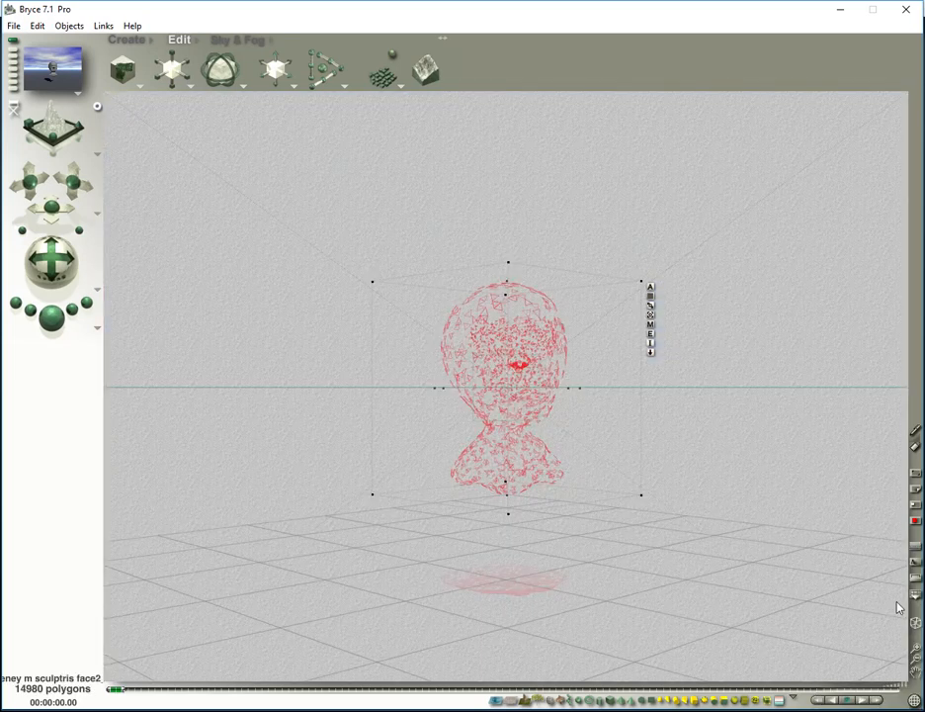
{"action": "left_click", "coordinate": [915, 627]}
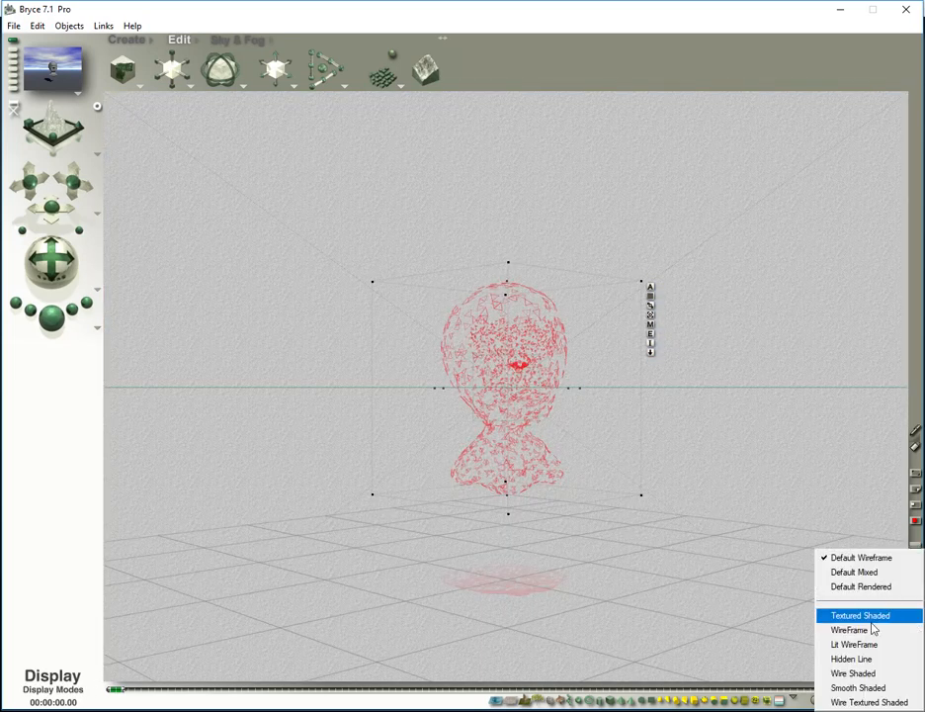
{"action": "left_click", "coordinate": [874, 619]}
Step: Rotate the head about its vertical axis into a three-quarter pose with the face turned to the left
{"action": "mouse_move", "coordinate": [52, 259]}
{"action": "left_mouse_down"}
{"action": "mouse_move", "coordinate": [44, 259]}
{"action": "mouse_move", "coordinate": [70, 259]}
{"action": "left_mouse_up"}
{"action": "left_click_drag", "start_coordinate": [238, 72], "coordinate": [256, 73]}
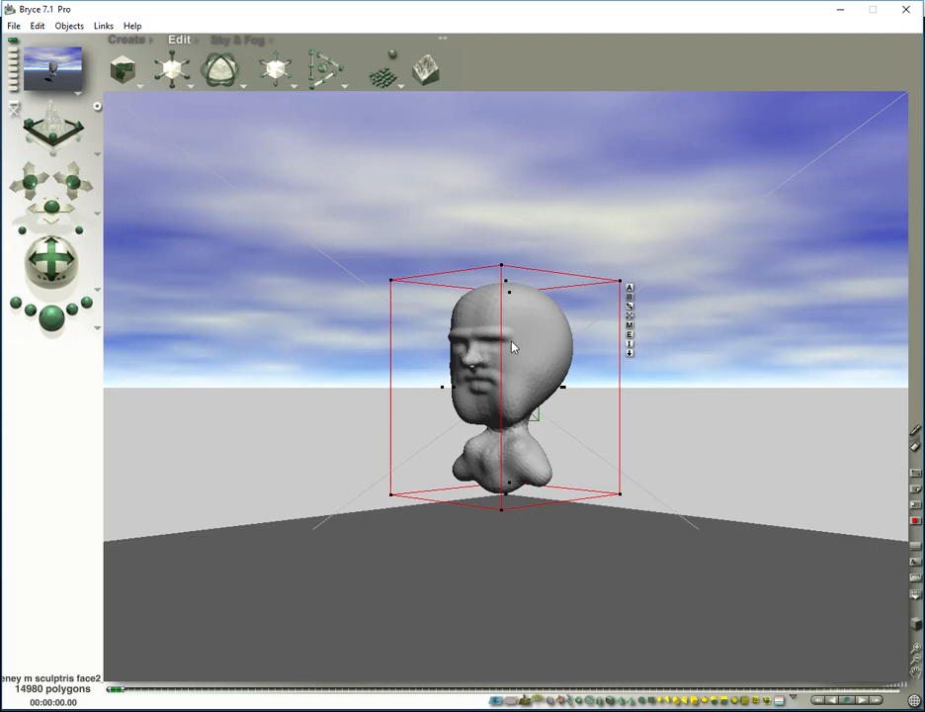
Step: Apply the Gilded Cage 2 material from the Architectural Buildings library to the head
{"action": "left_click", "coordinate": [628, 329]}
{"action": "left_click", "coordinate": [333, 237]}
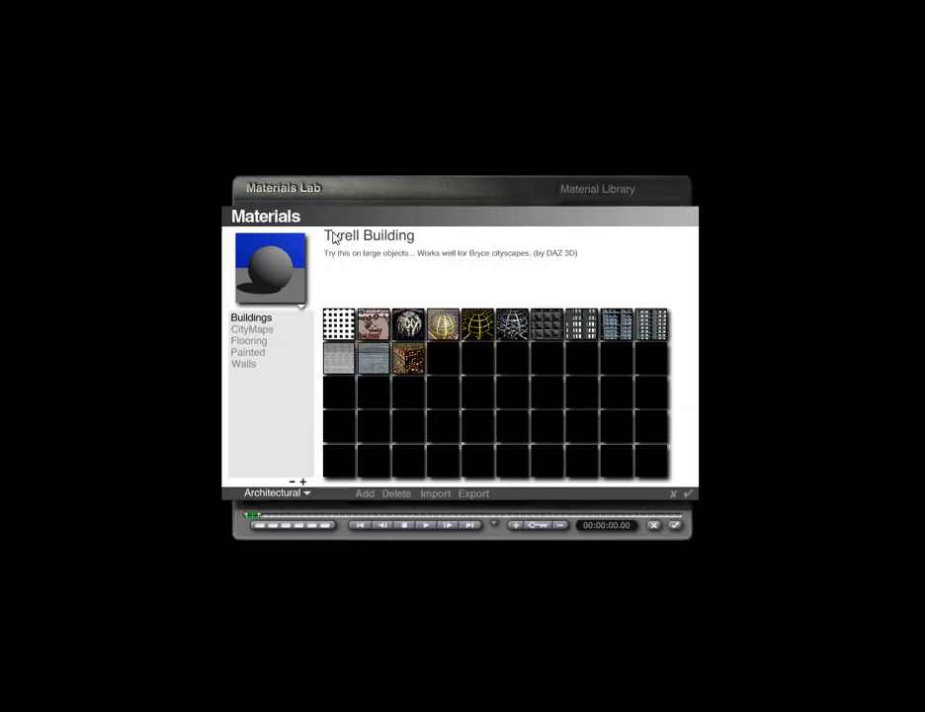
{"action": "left_click", "coordinate": [477, 324]}
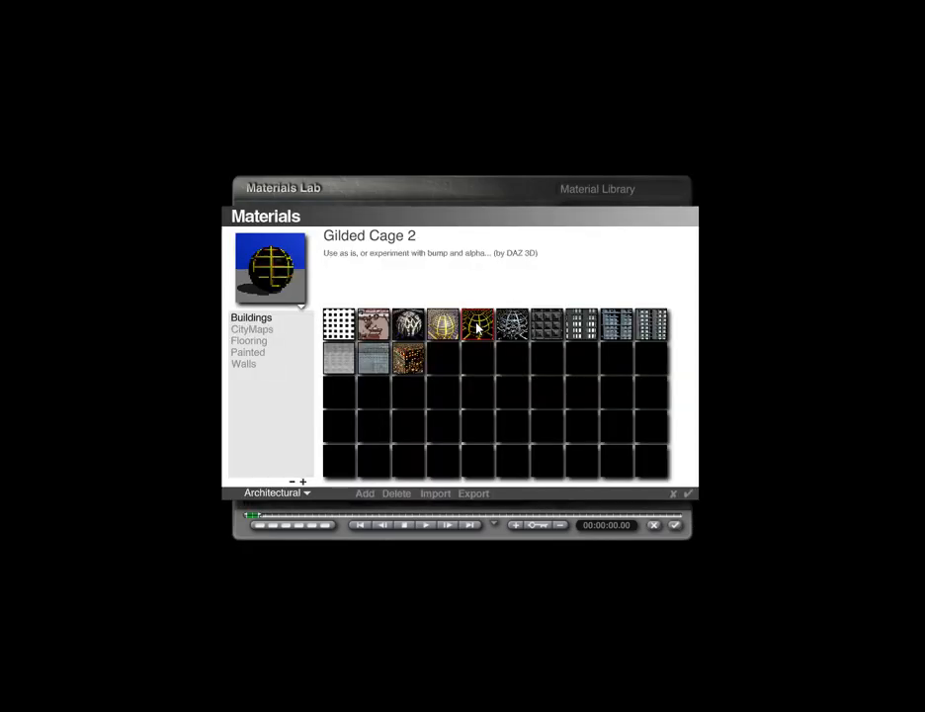
{"action": "left_click", "coordinate": [685, 494]}
{"action": "left_click", "coordinate": [676, 526]}
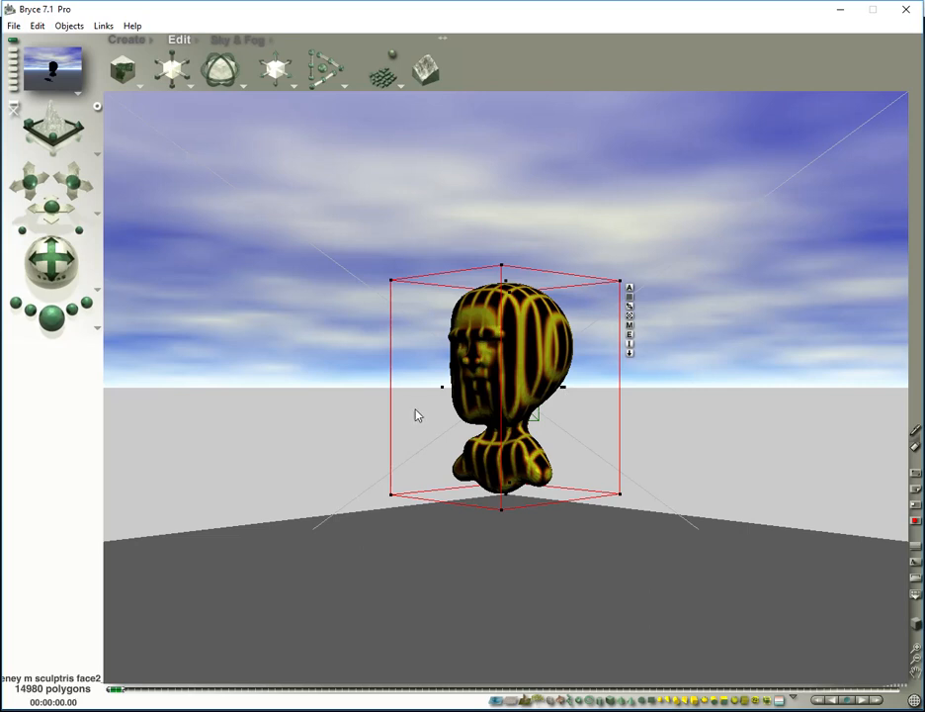